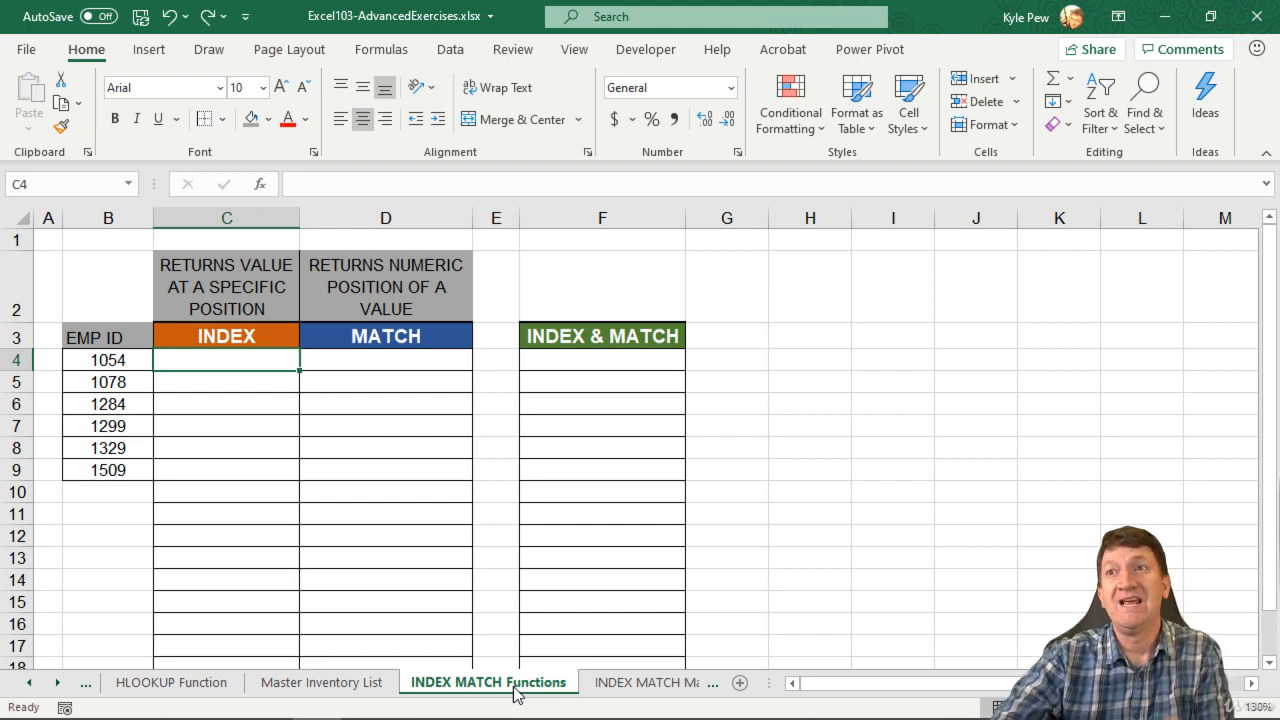
Examine the arguments of the VLOOKUP formula in cell C3 on the VLOOKUP Function sheet.
click(29, 683)
click(29, 683)
click(160, 685)
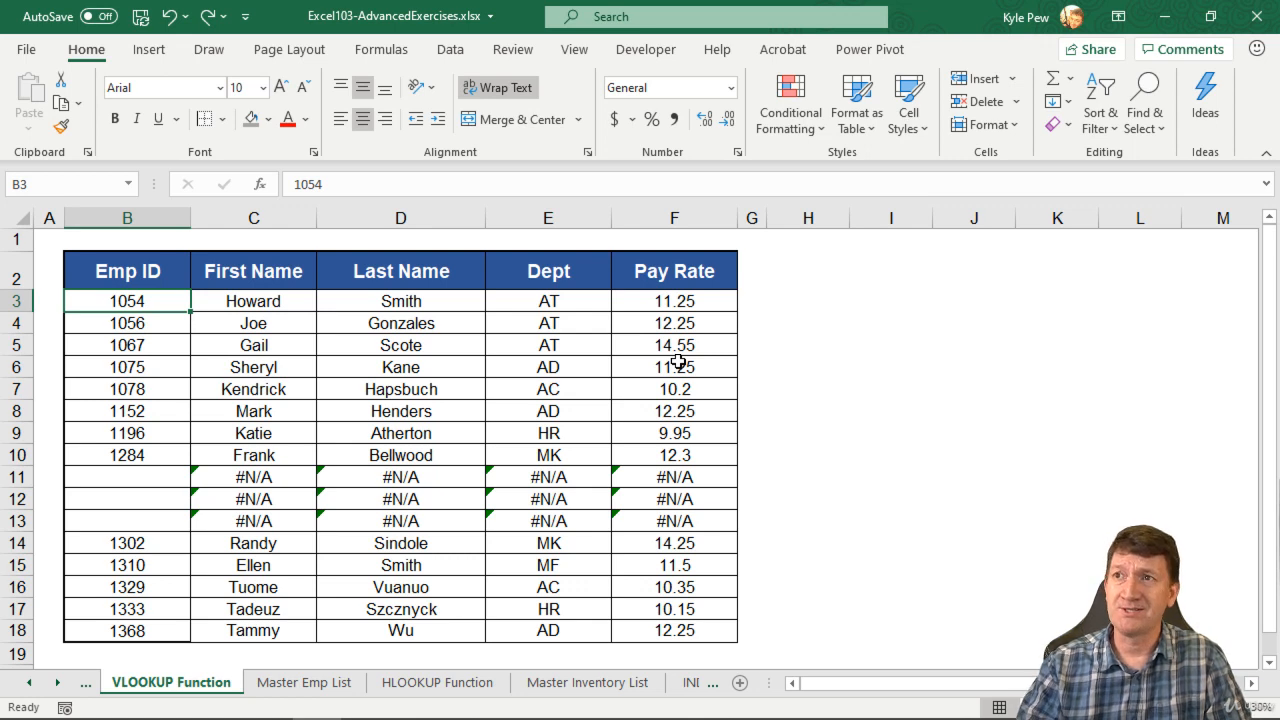
click(268, 302)
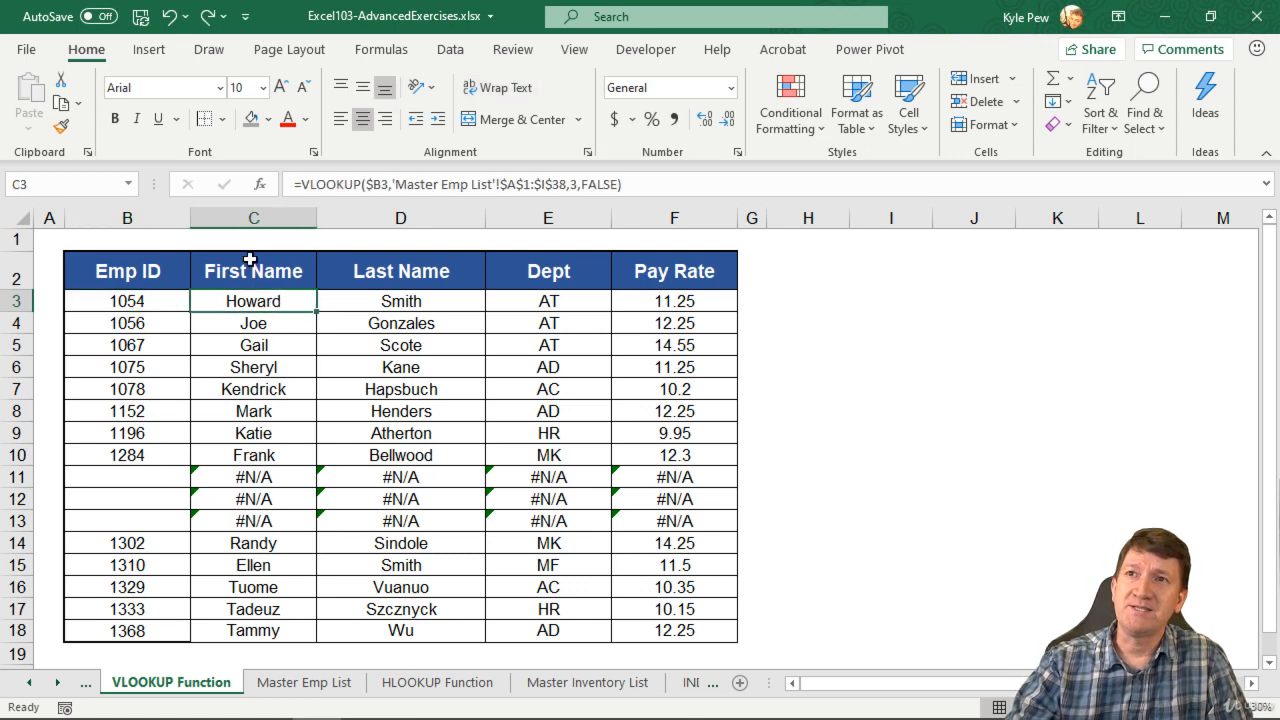
click(265, 190)
drag(366, 350, 488, 299)
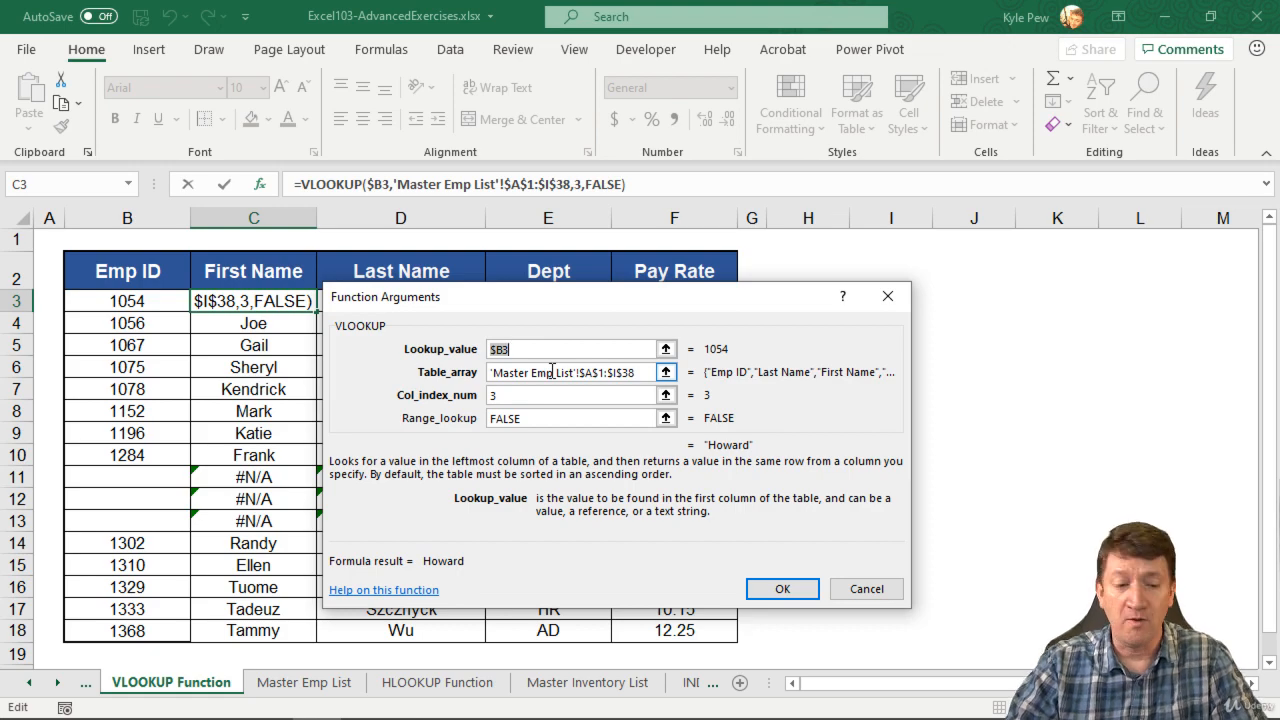
key(Return)
Try moving the Emp ID column between the Dept and E-mail columns on the Master Emp List sheet.
click(330, 688)
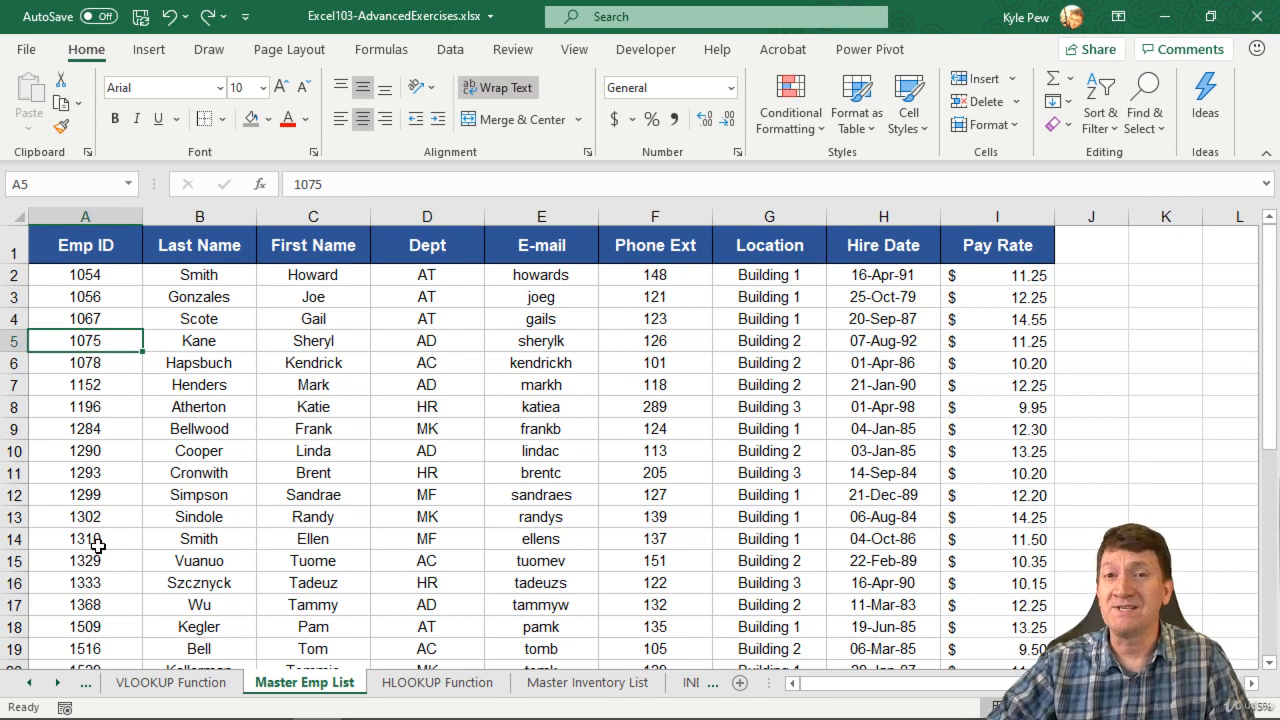
click(91, 214)
key(ctrl+x)
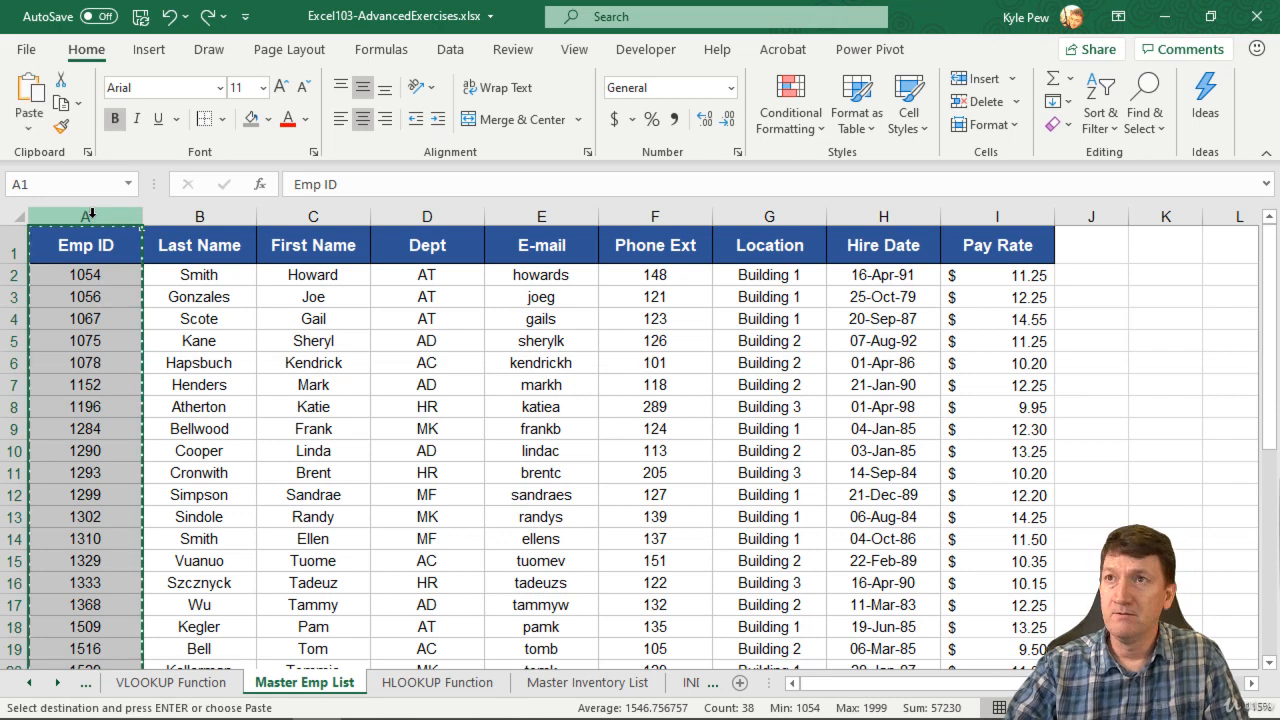
click(522, 214)
key(ctrl+plus)
click(428, 281)
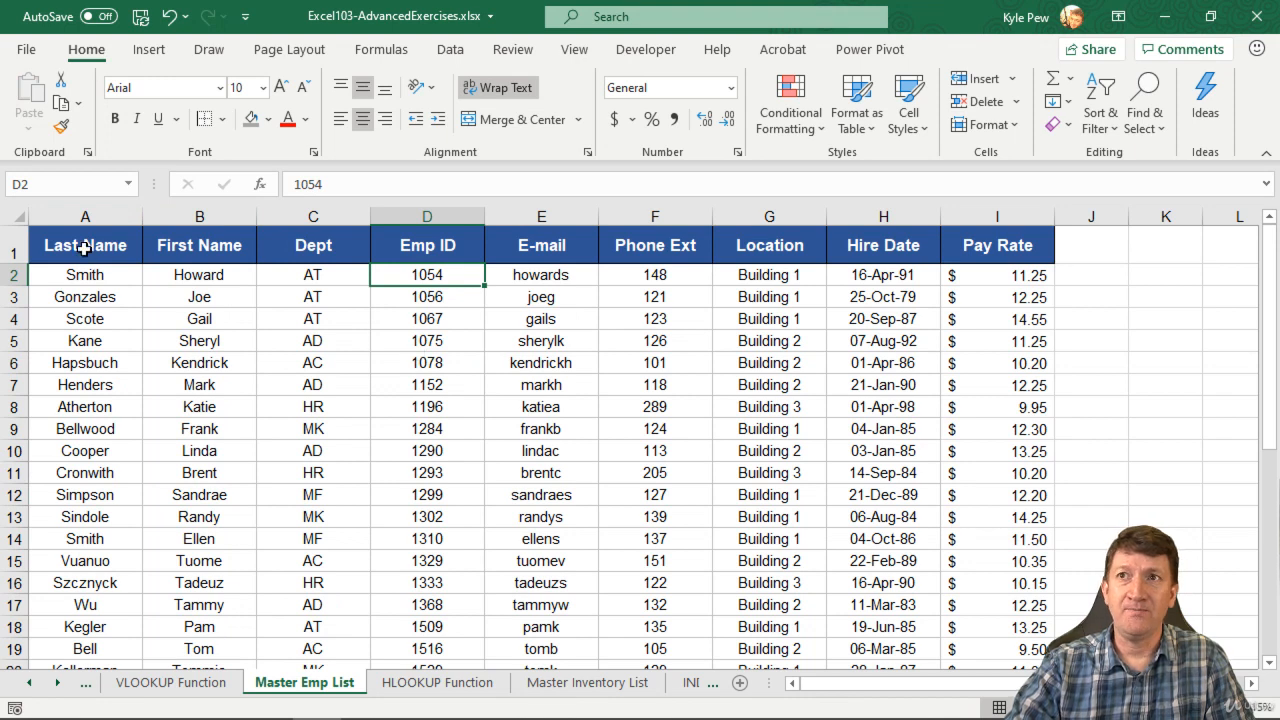
Compare the full table range with the range starting at Emp ID, and undo the Emp ID column move.
drag(80, 248, 977, 625)
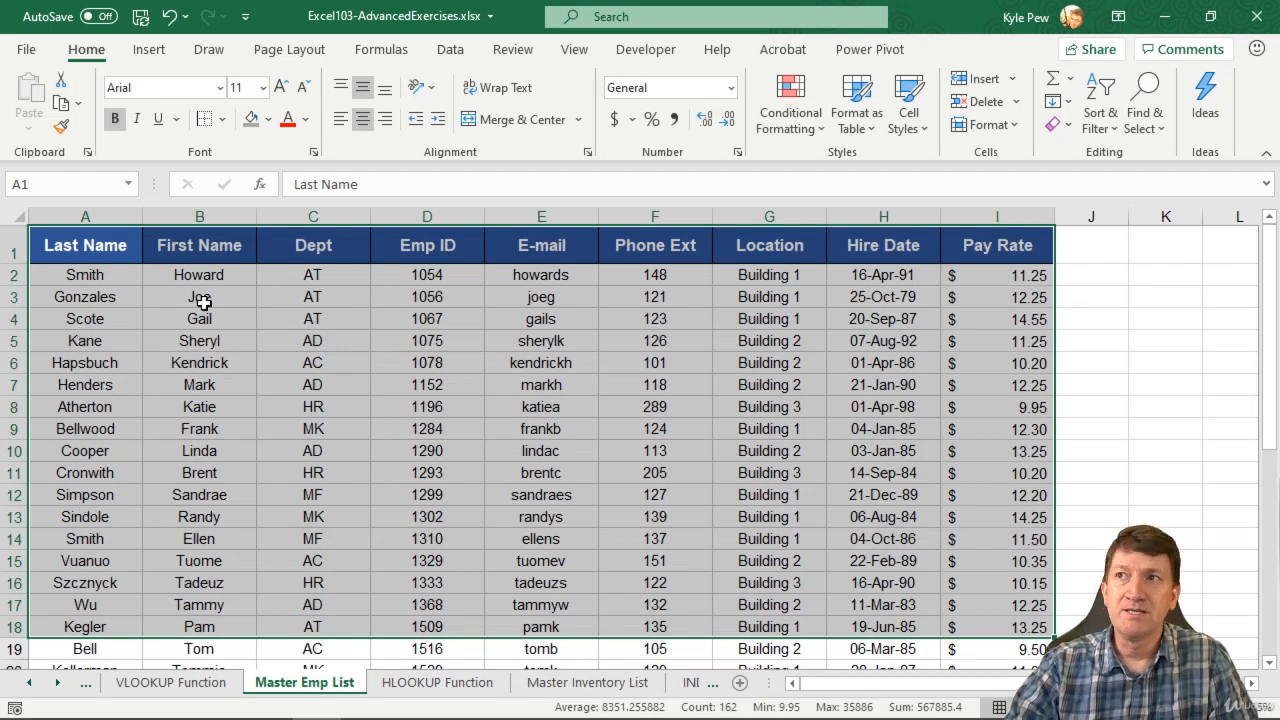
drag(440, 252, 973, 650)
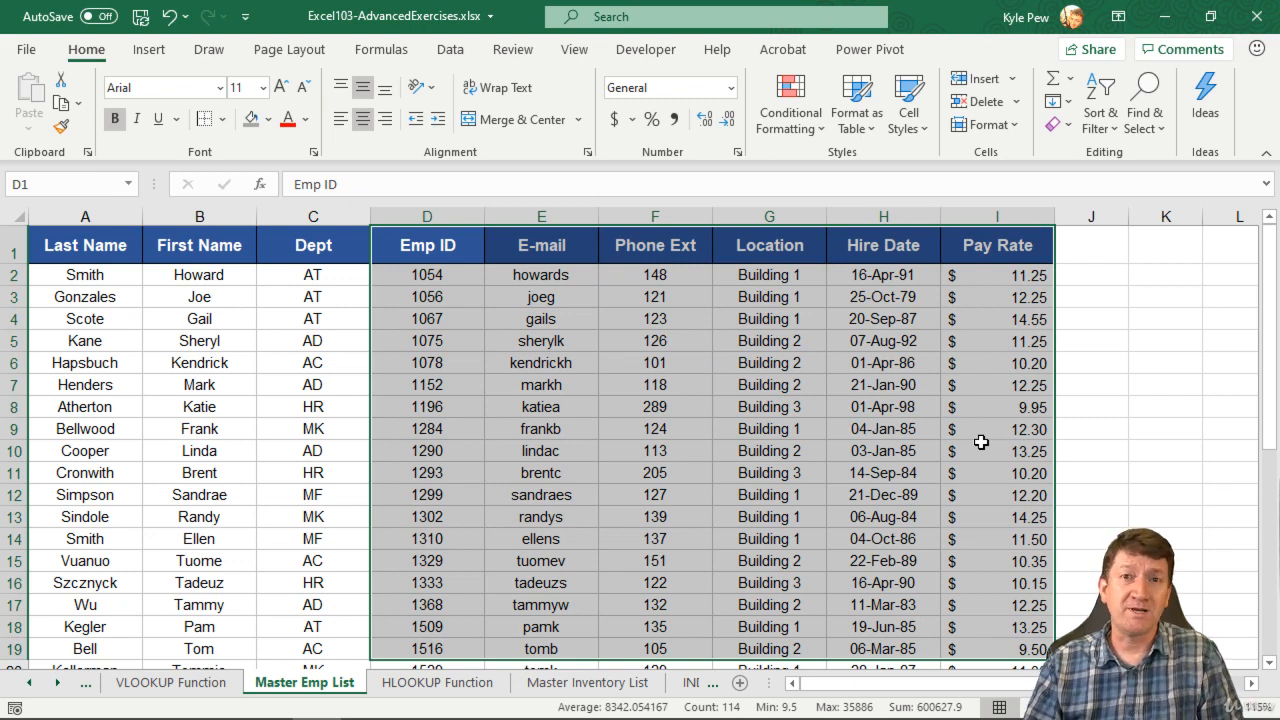
click(440, 271)
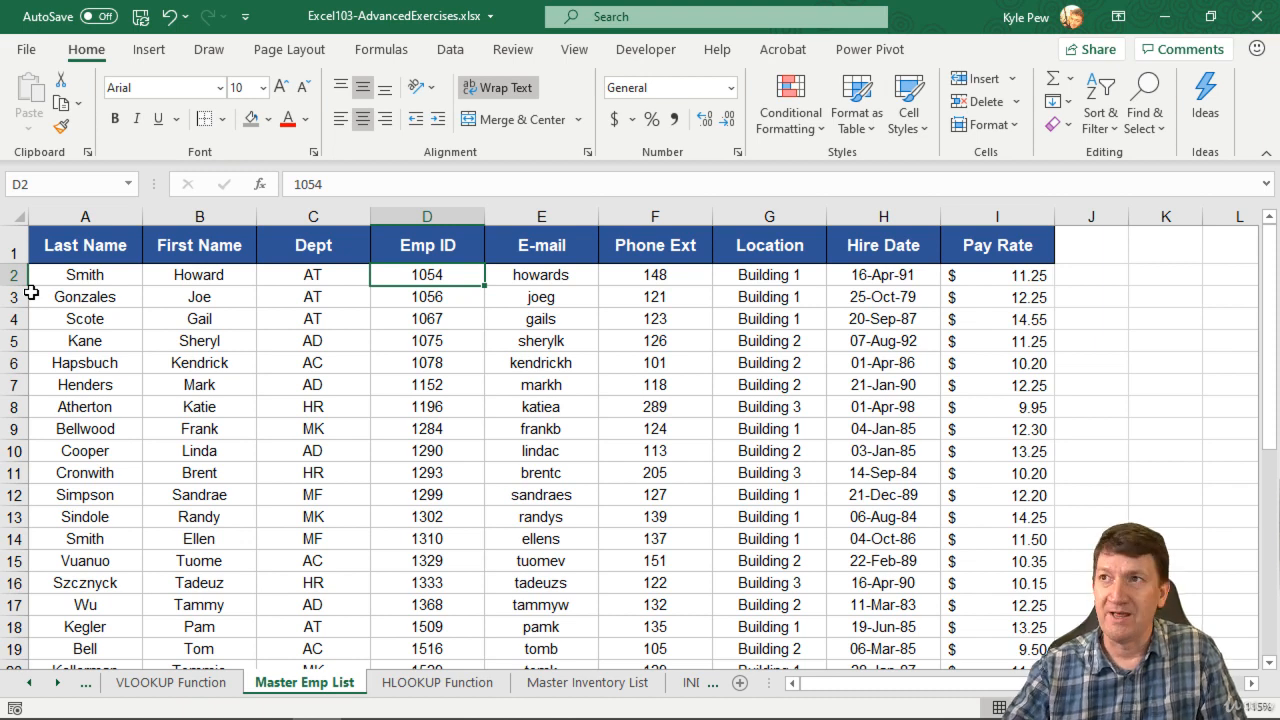
key(ctrl+z)
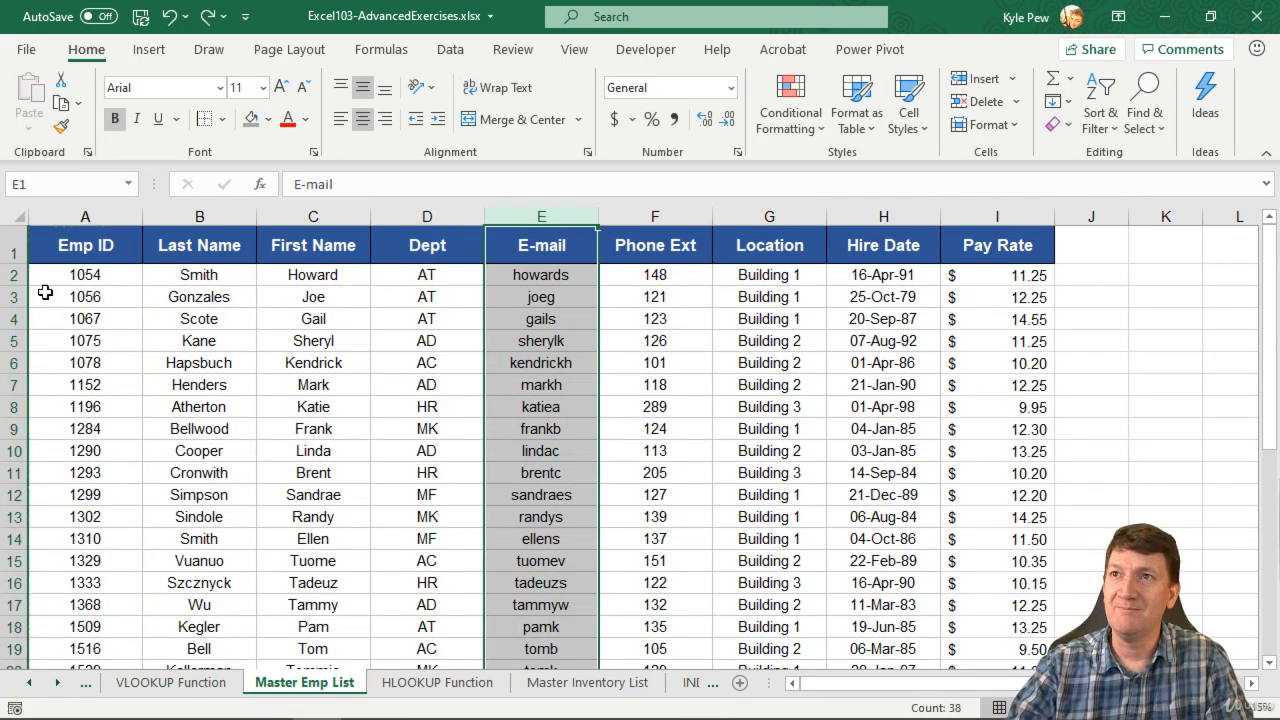
click(106, 274)
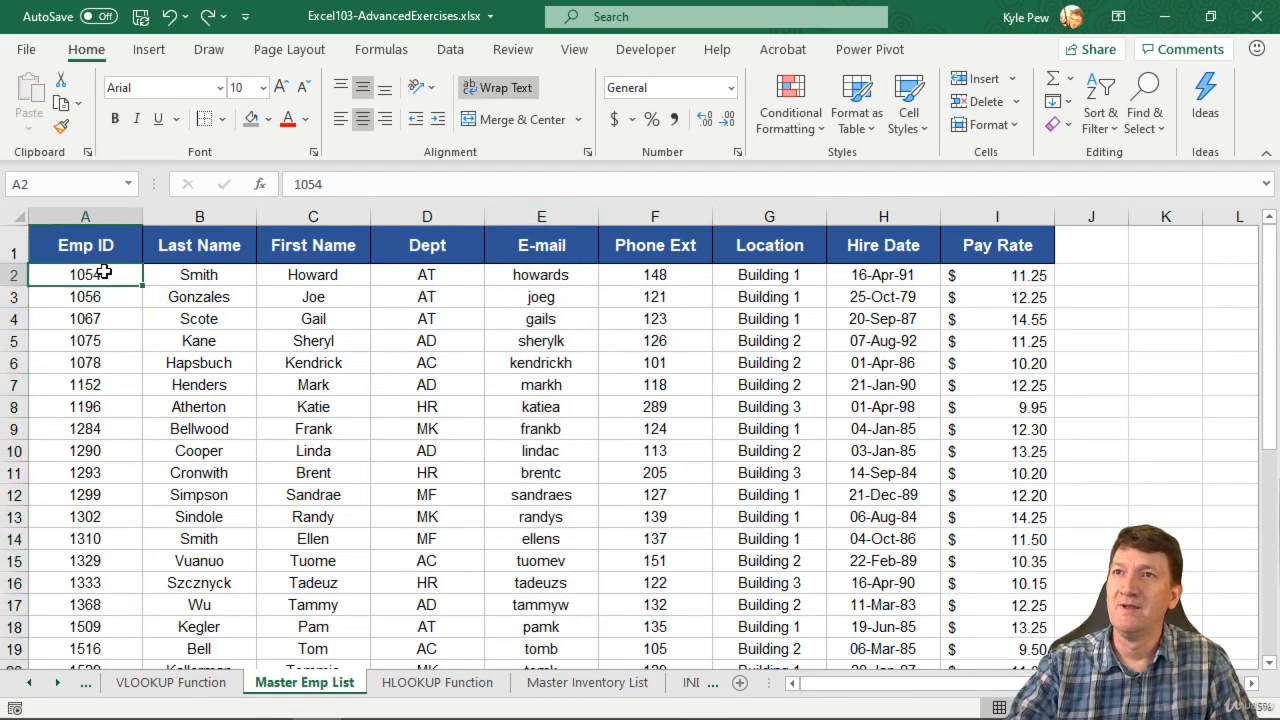
Examine the INDEX MATCH Functions sheet and the INDEX MATCH Master Emp List sheet, including the First Name entry in row 10.
click(680, 684)
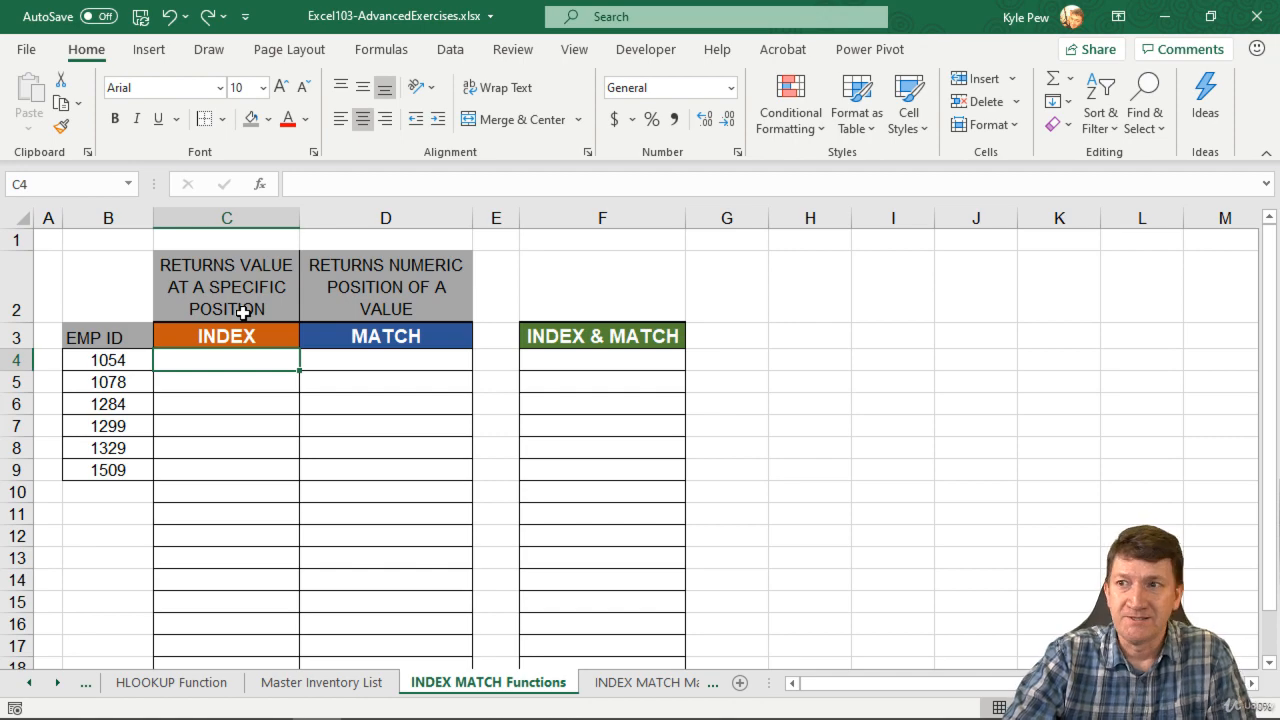
click(594, 688)
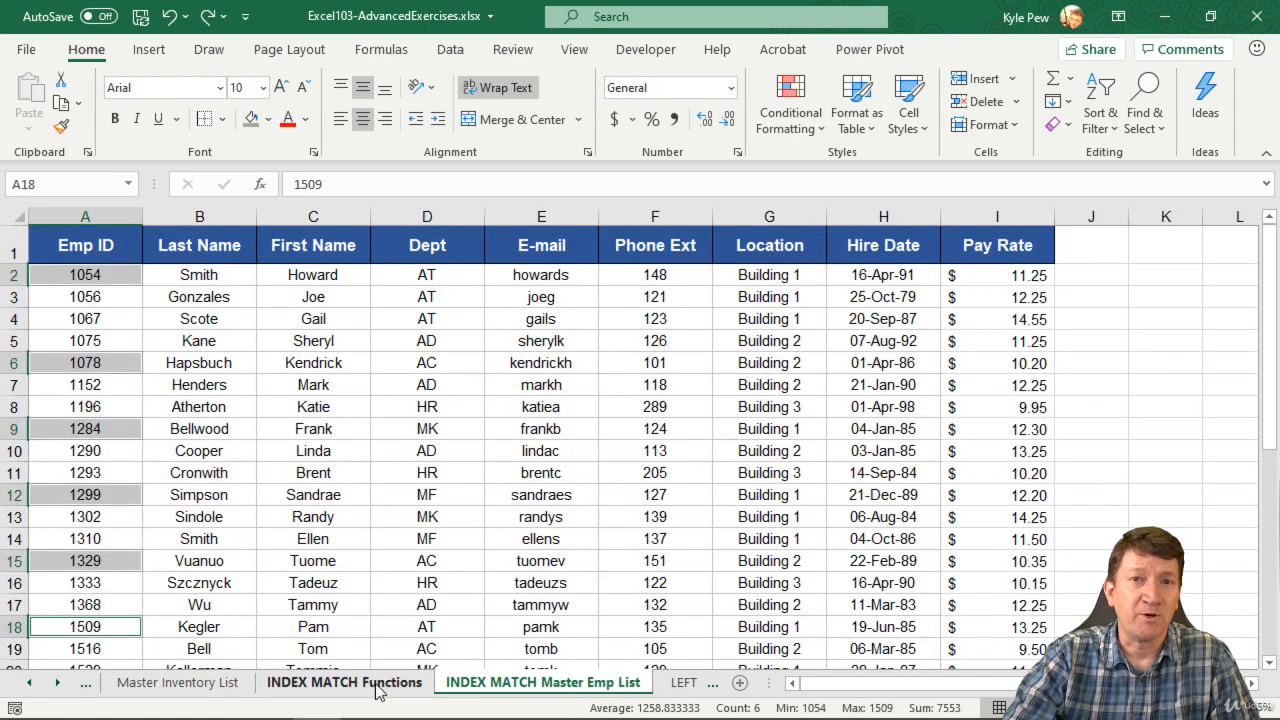
click(333, 690)
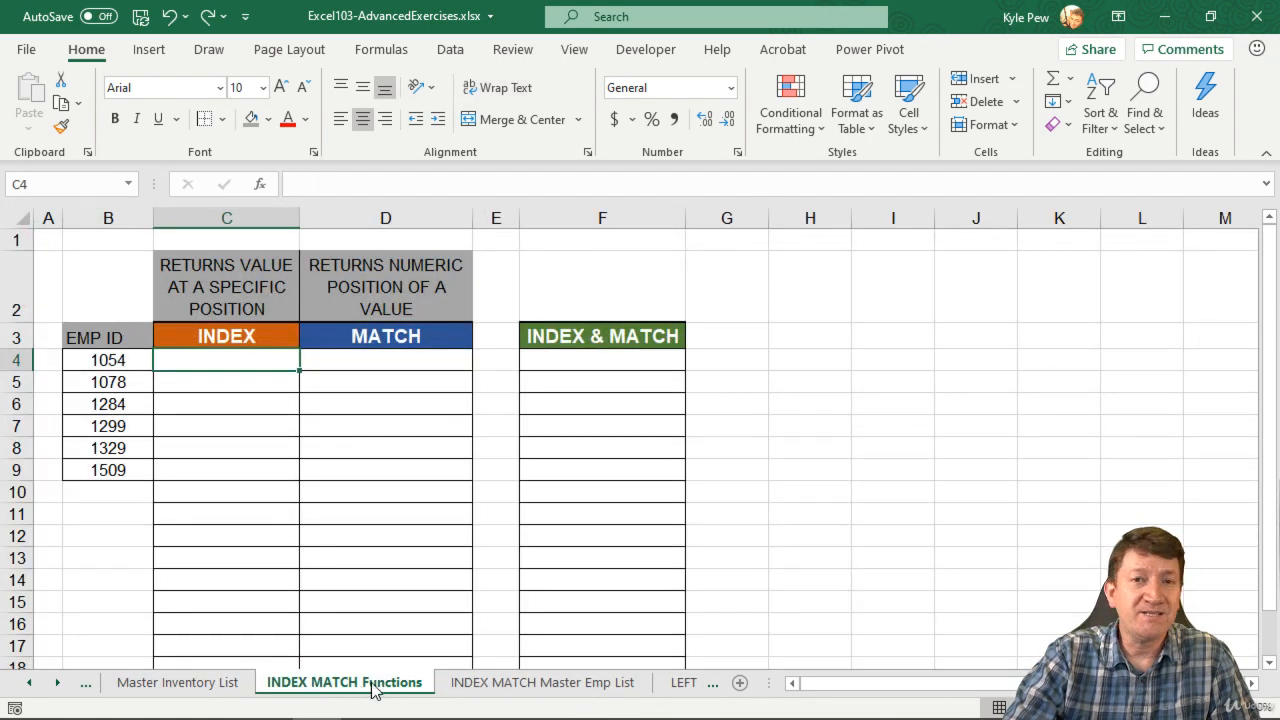
click(478, 689)
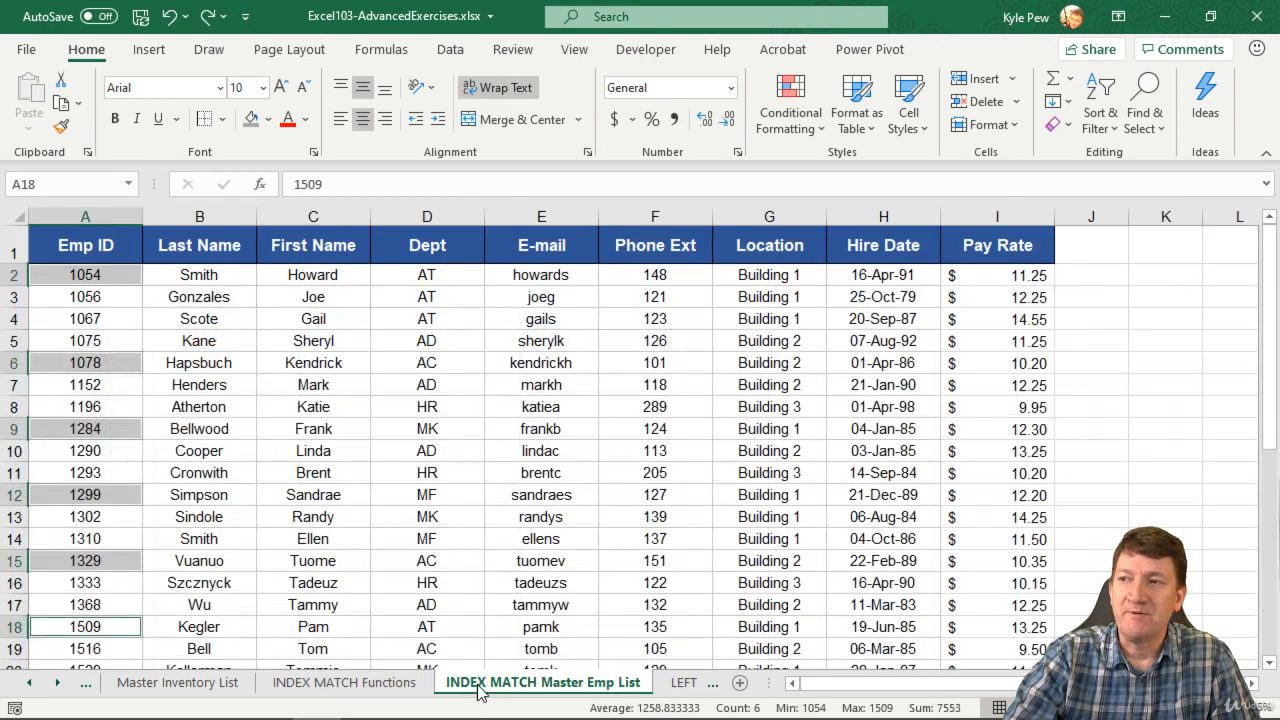
click(112, 278)
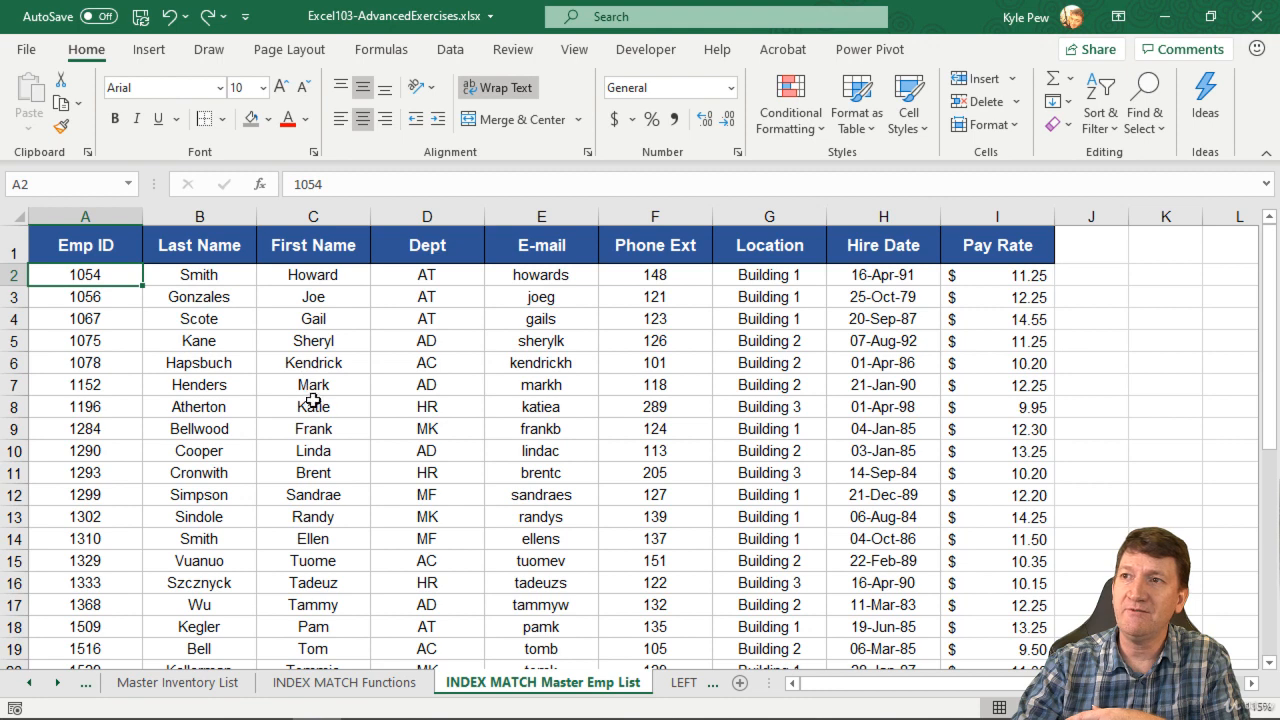
click(290, 452)
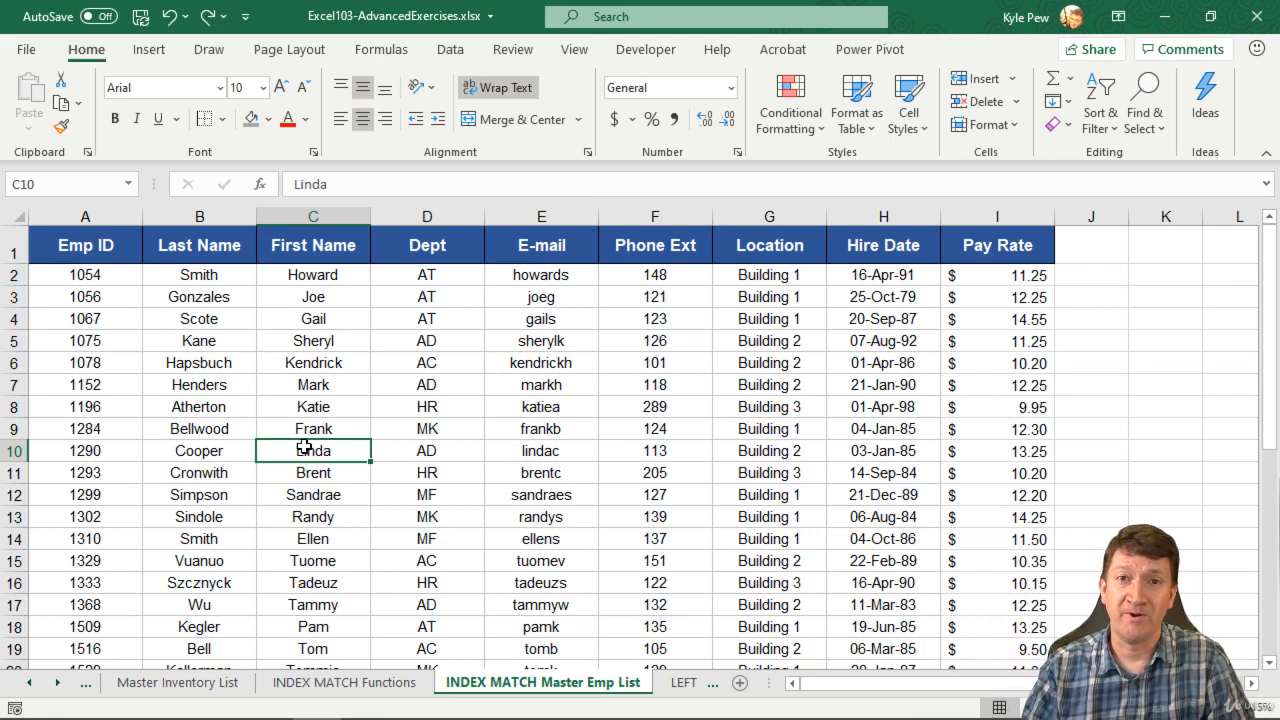
Start an INDEX formula in cell C4 of the INDEX MATCH Functions sheet, using the array,row_num,column_num argument list.
click(335, 684)
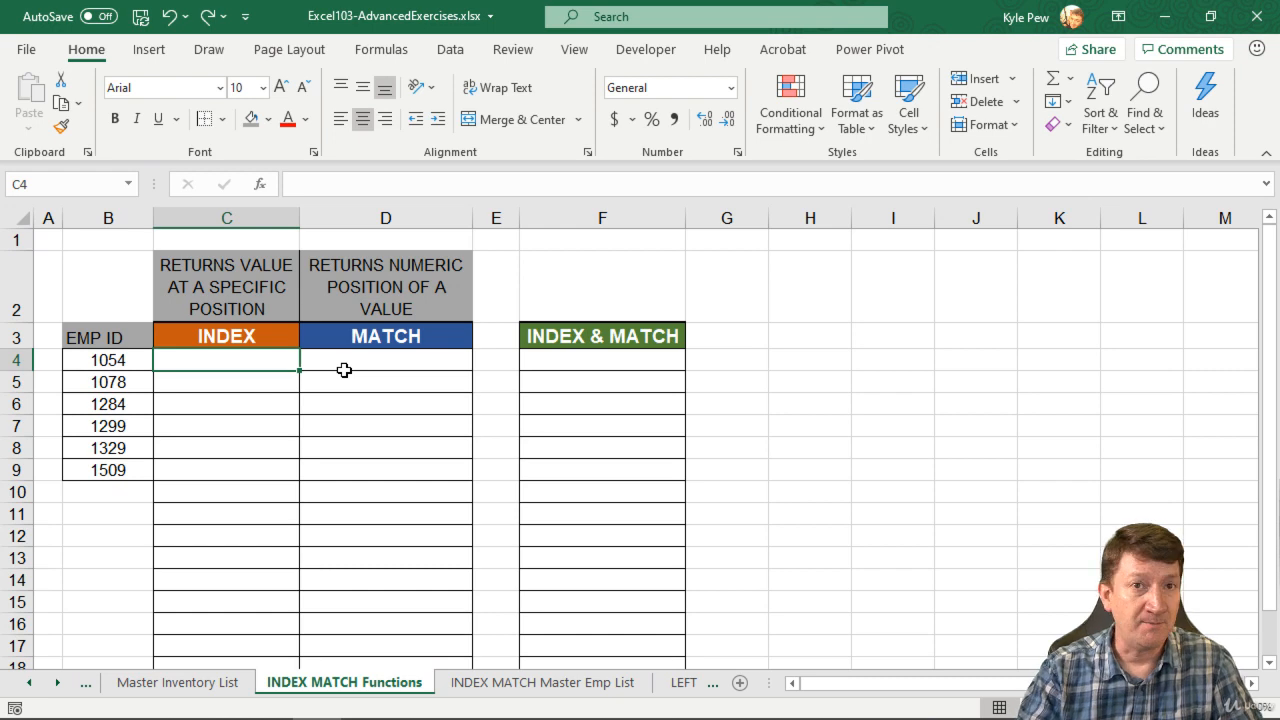
text(=index)
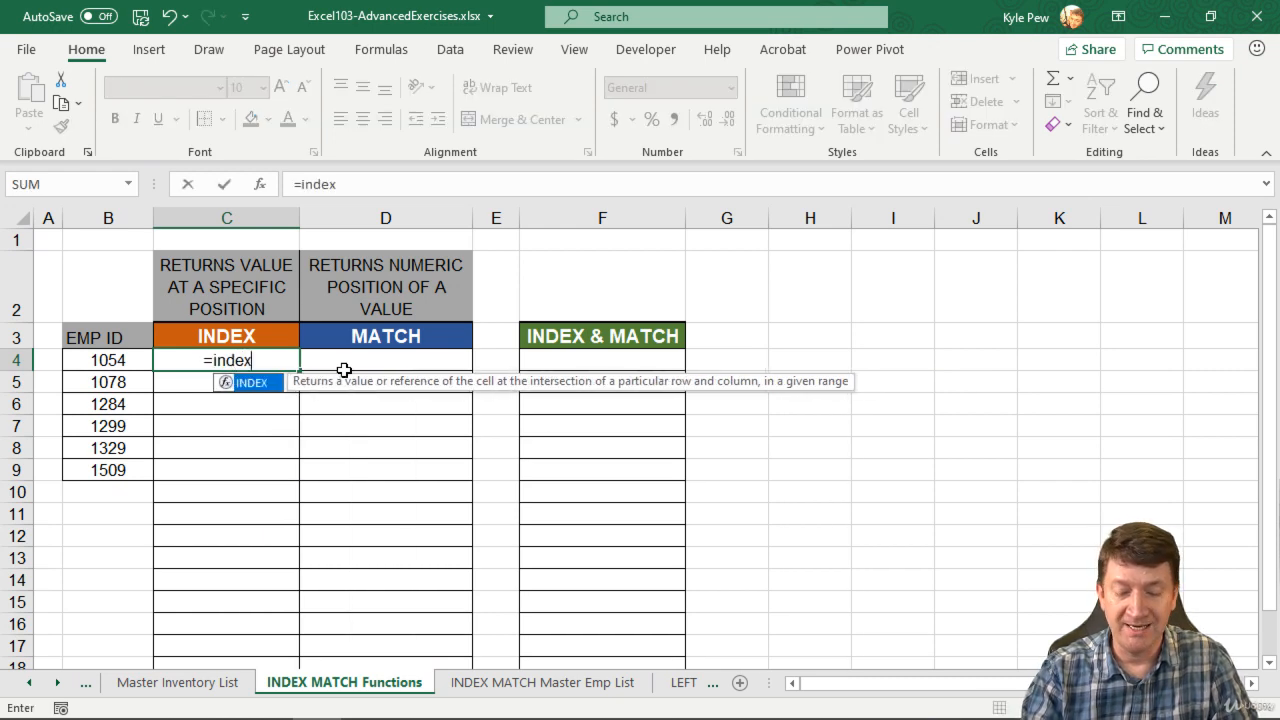
text(()
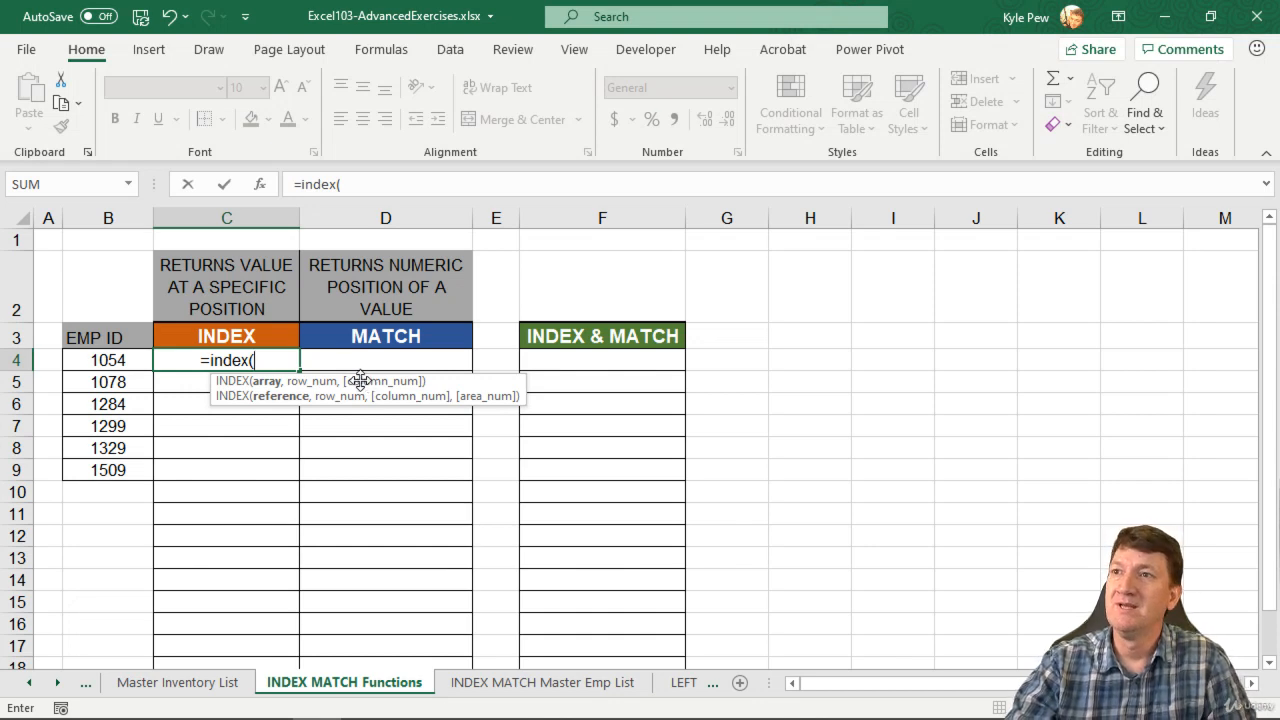
click(284, 363)
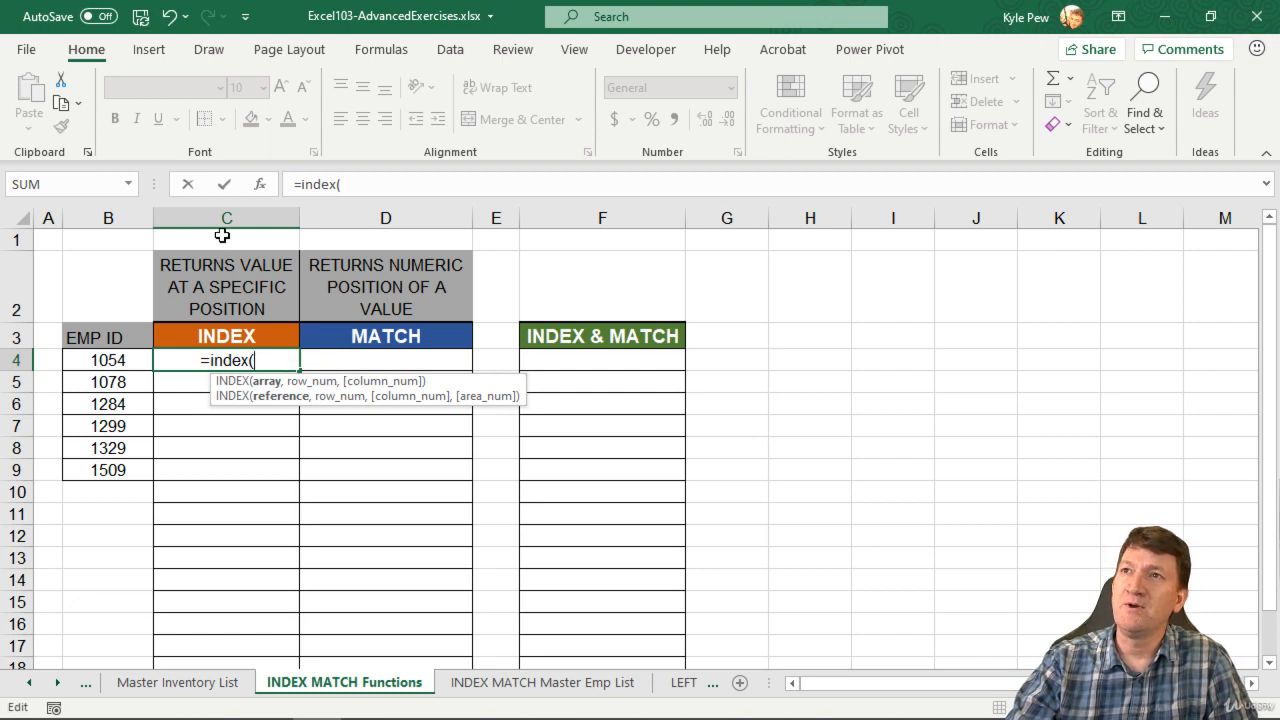
click(259, 184)
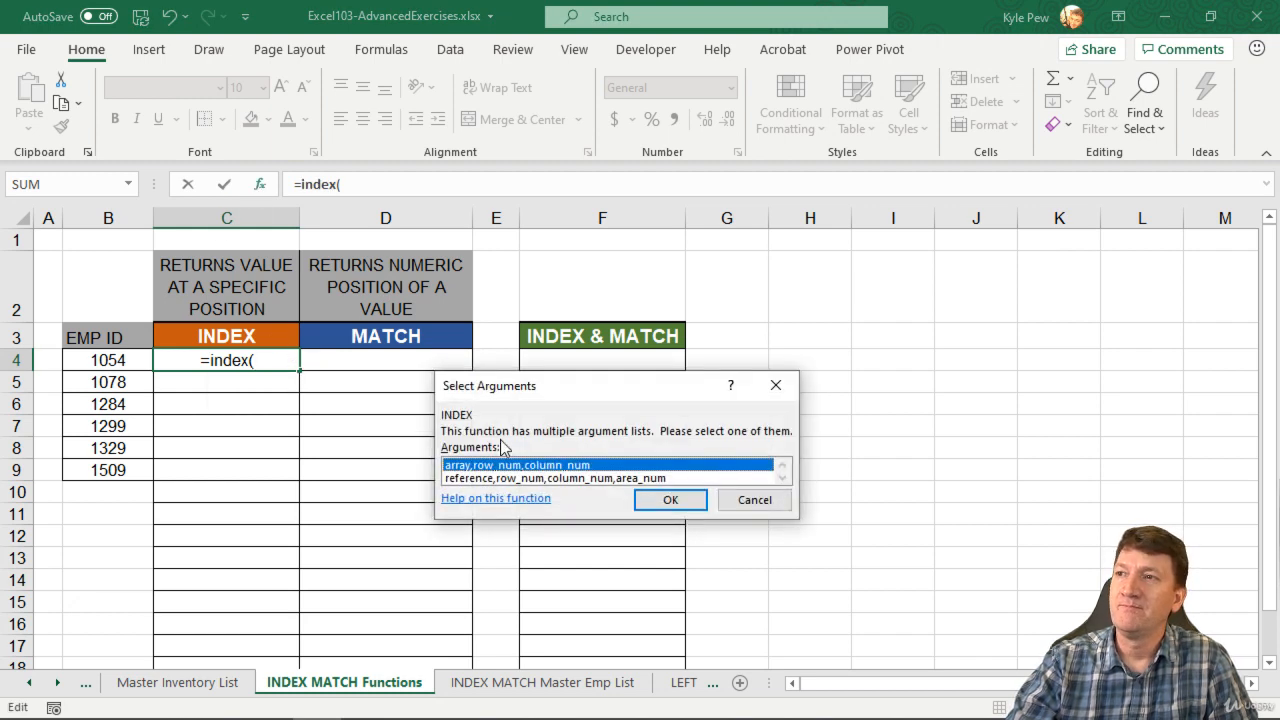
click(672, 505)
drag(440, 318, 425, 272)
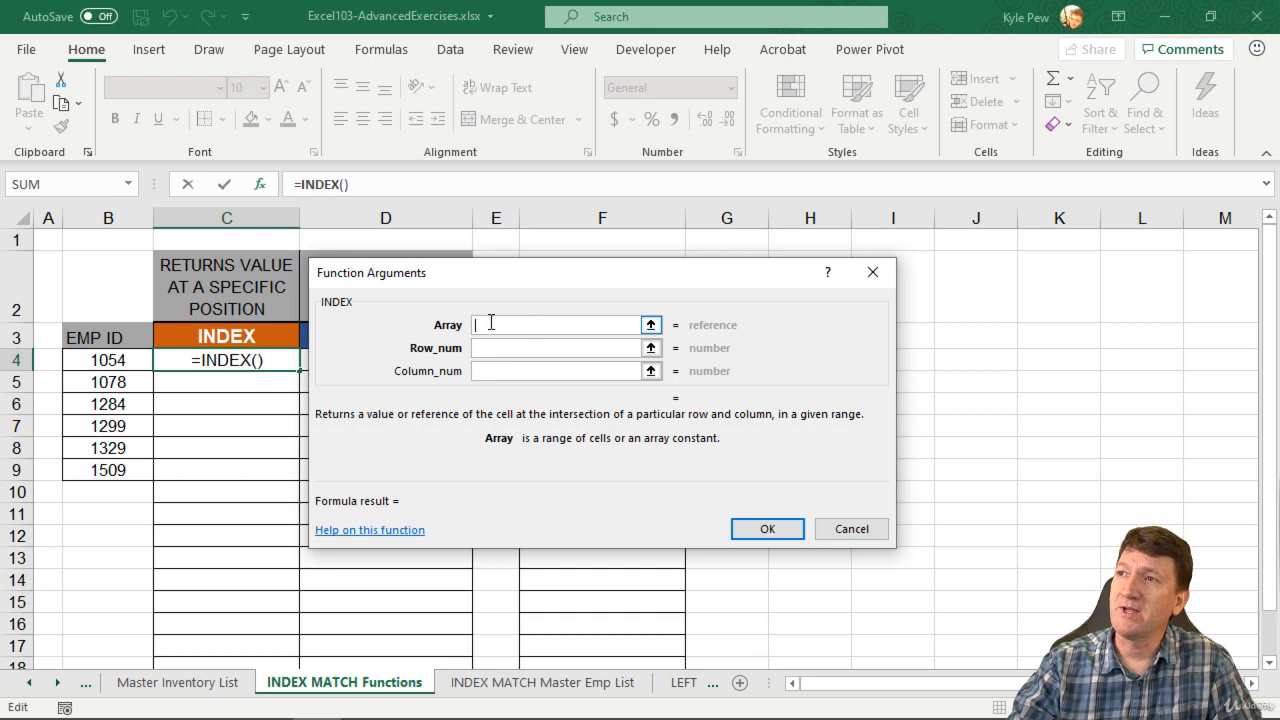
Complete the INDEX formula with array A1:I38 from the INDEX MATCH Master Emp List sheet, row number 10 and column number 3.
click(560, 688)
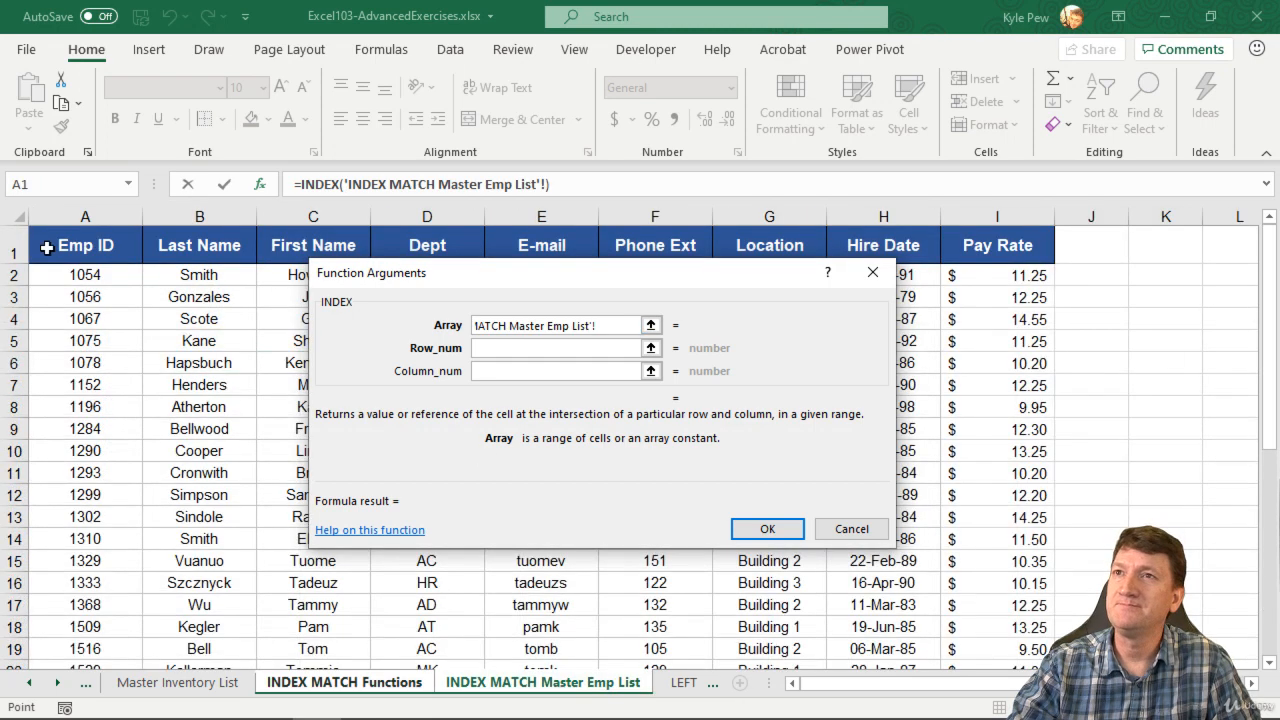
drag(48, 248, 996, 640)
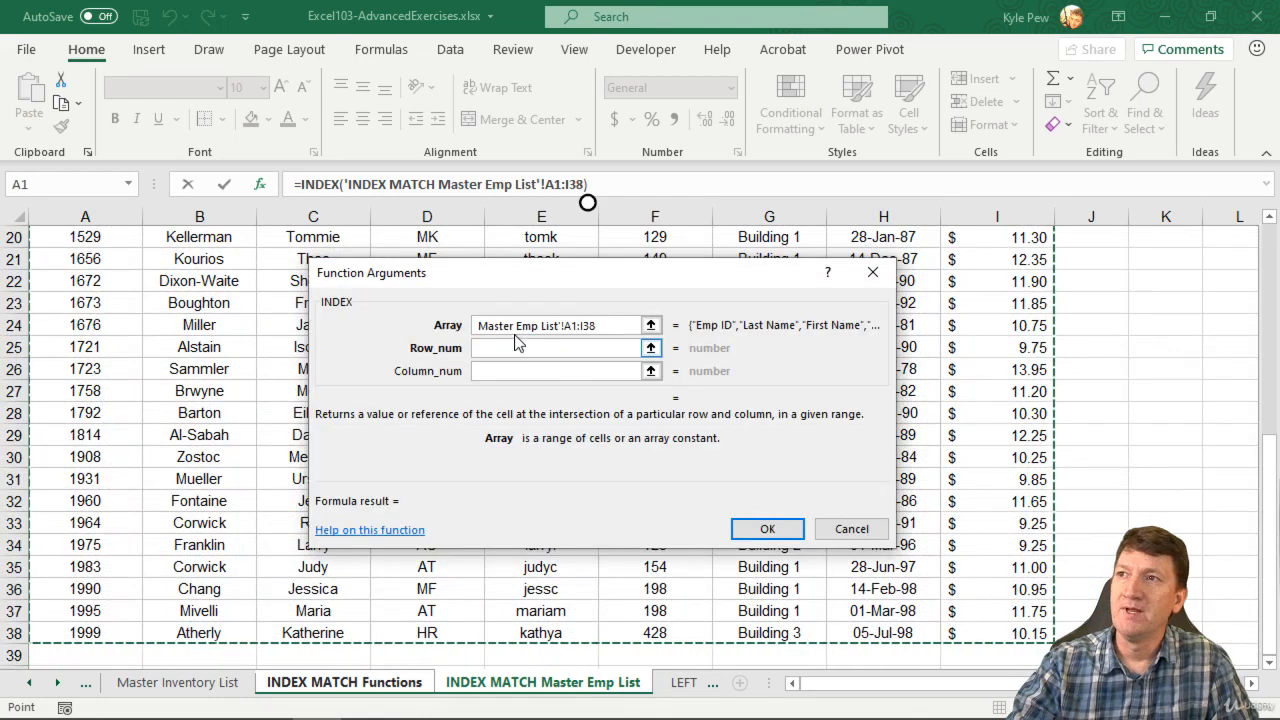
click(499, 350)
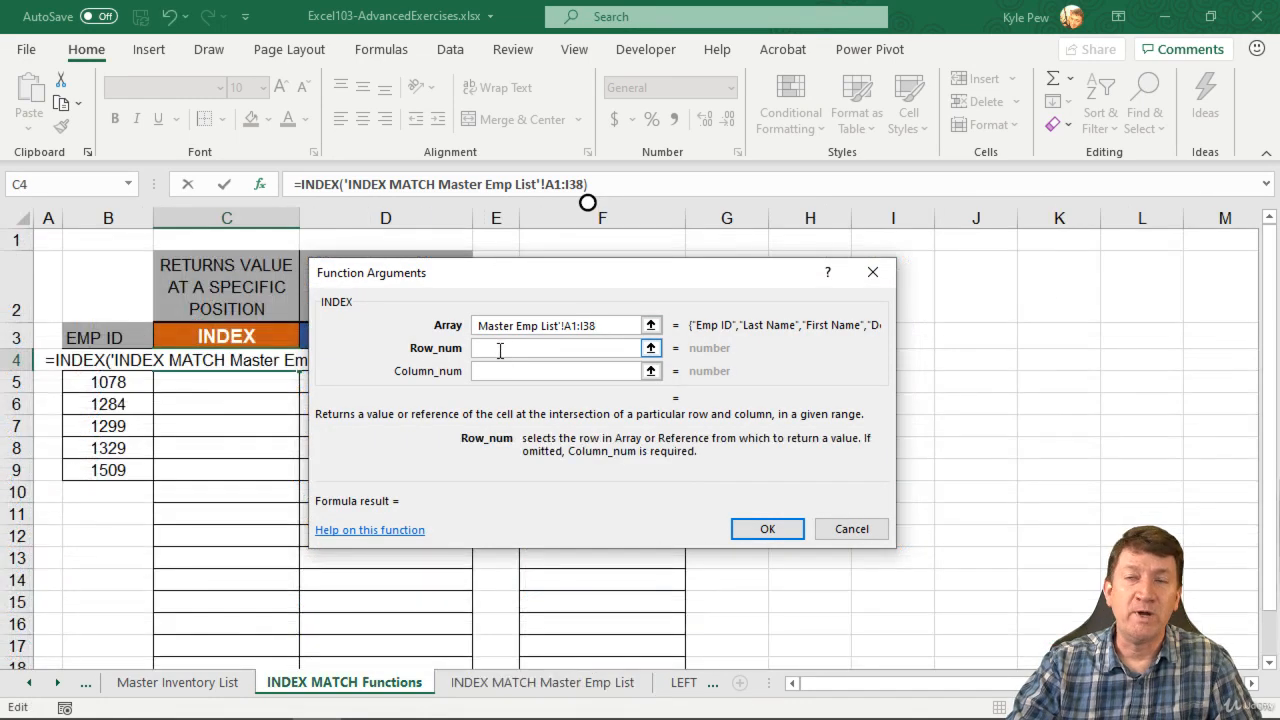
text(10)
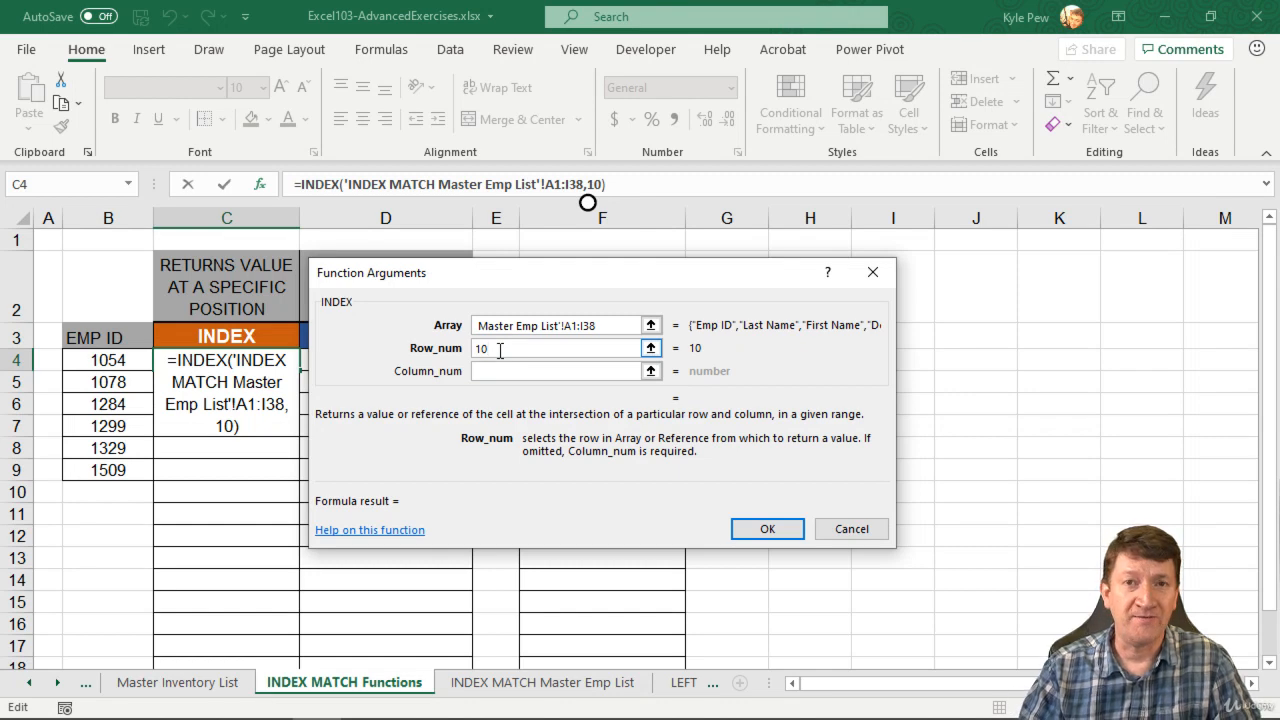
key(Tab)
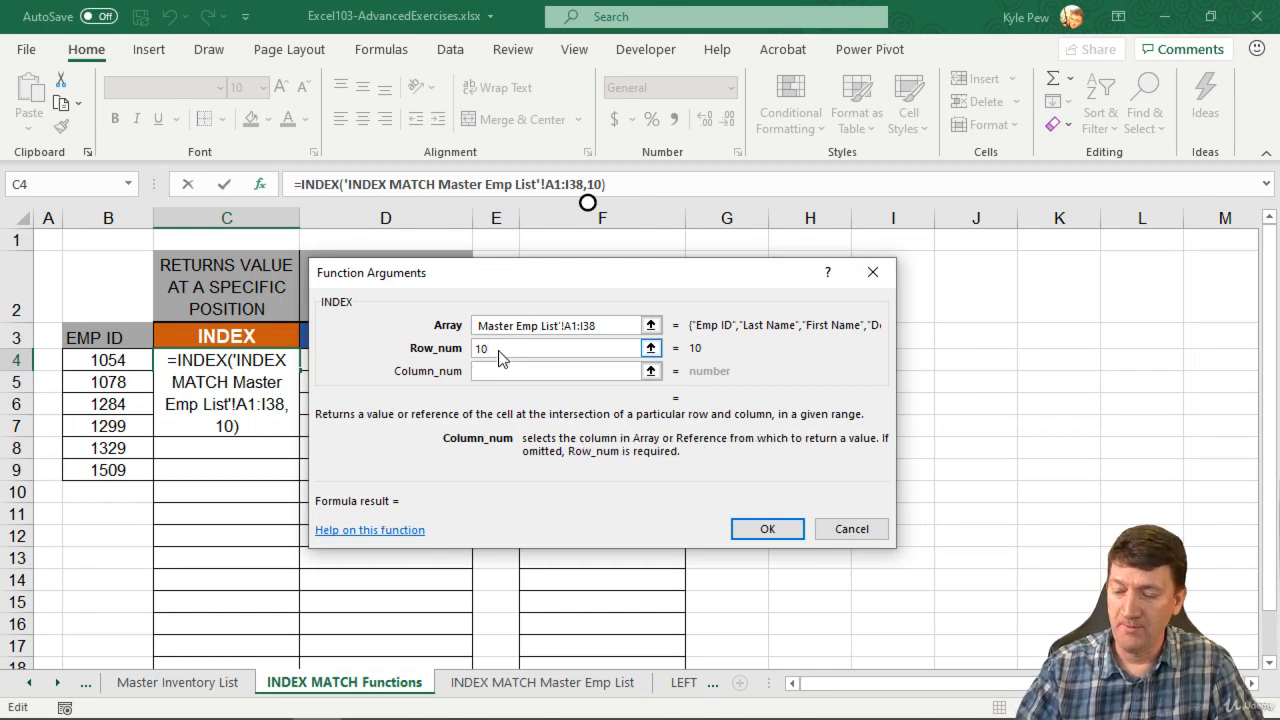
text(3)
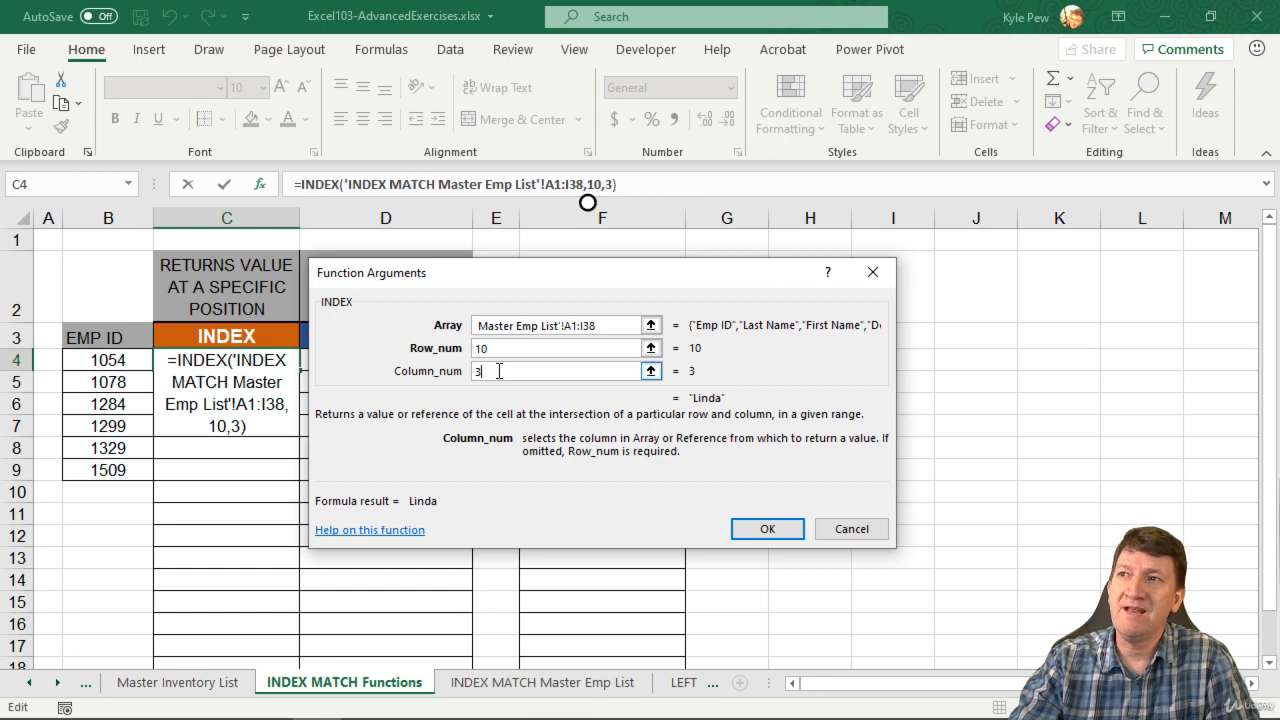
click(766, 528)
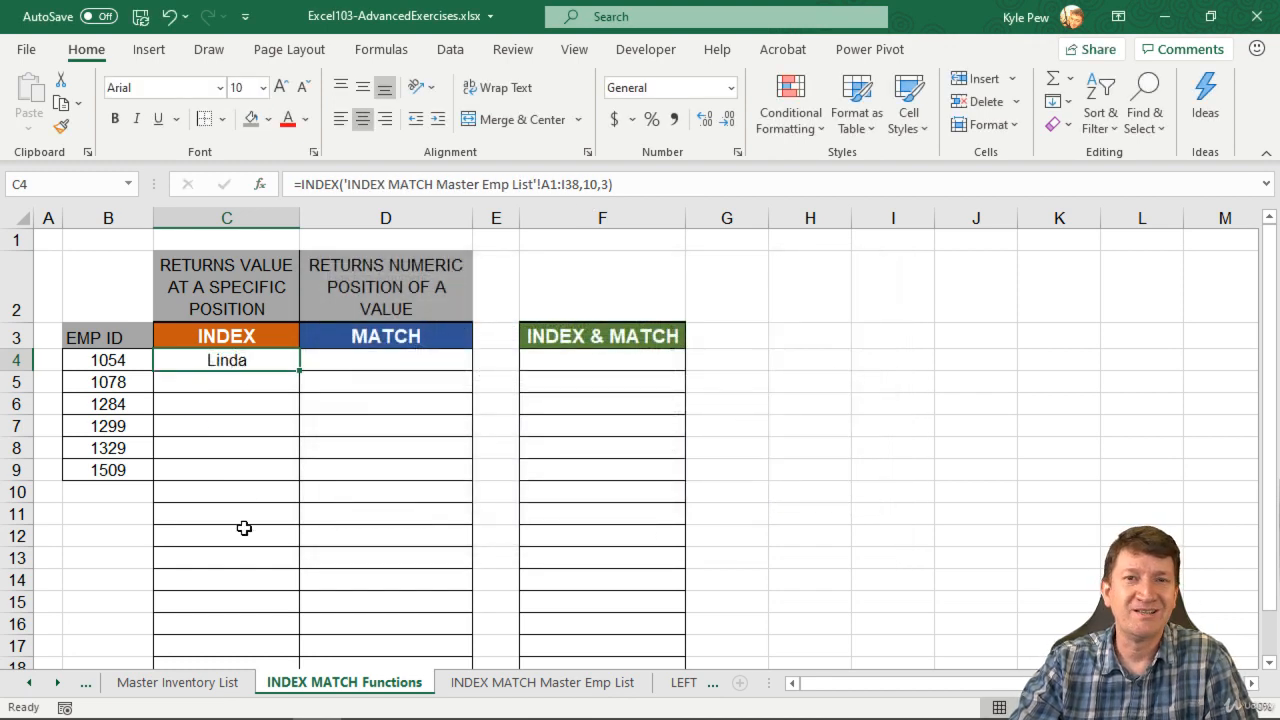
Try filling the INDEX formula from C4 down to C5 with its relative array range, and undo the fill.
drag(301, 370, 292, 392)
click(256, 383)
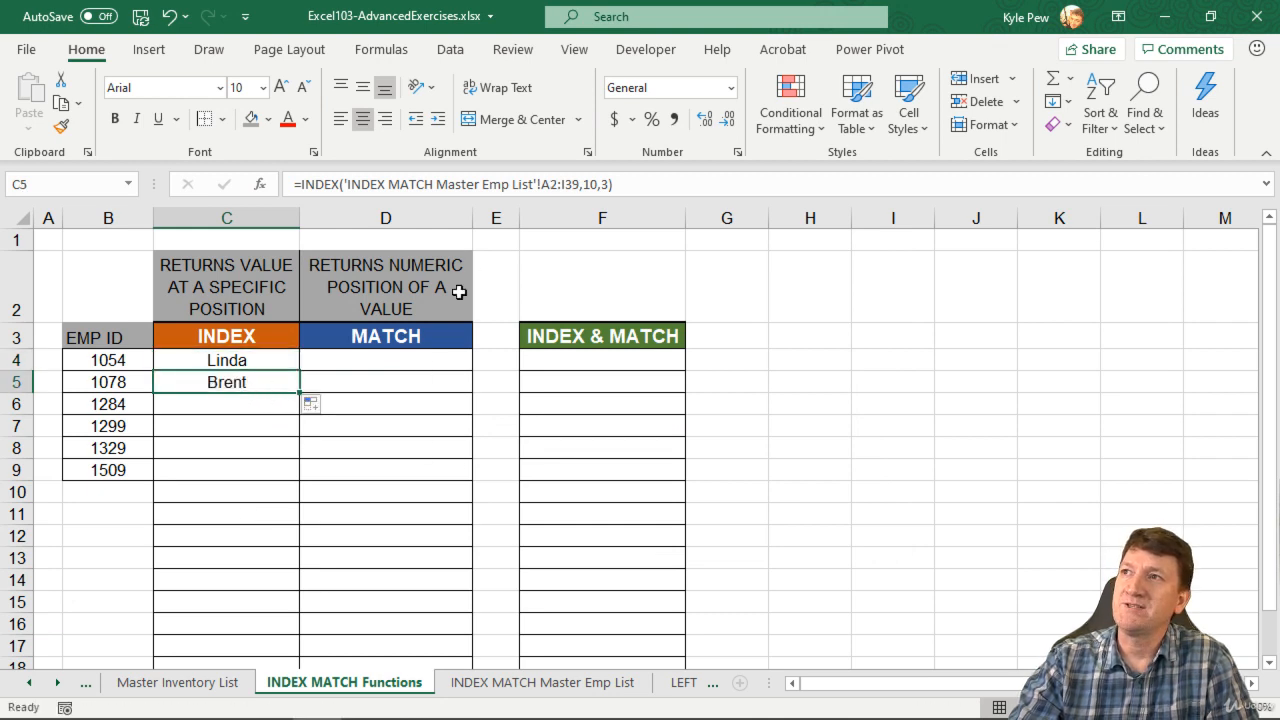
key(ctrl+z)
Make the array range in C4's INDEX formula absolute as $A$1:$I$38 and fill the formula down to C5.
click(260, 360)
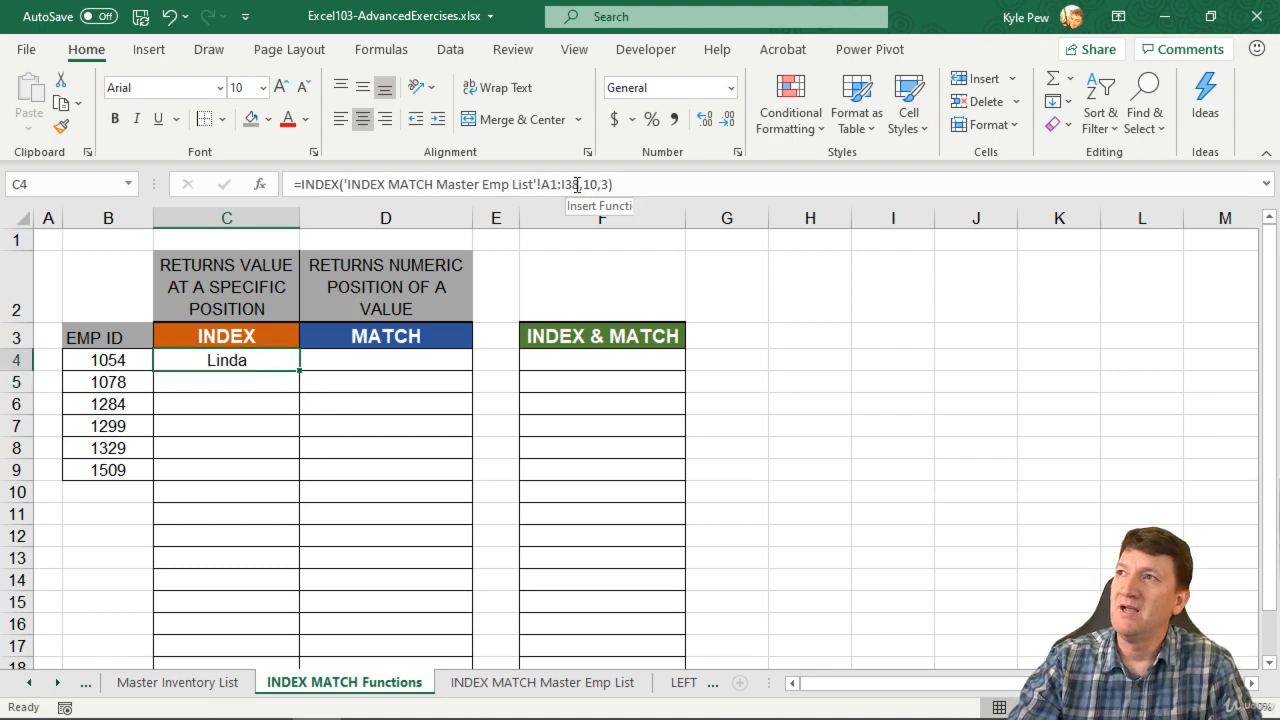
drag(578, 184, 542, 188)
key(F4)
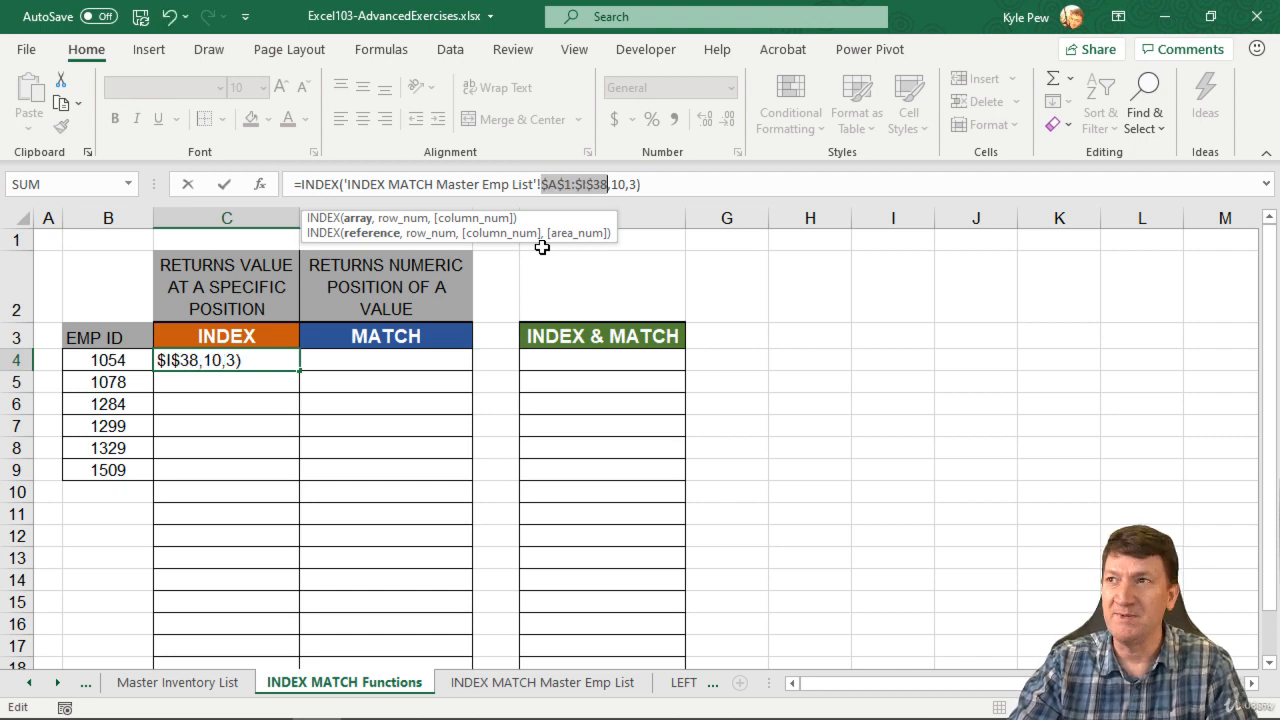
key(Return)
click(243, 363)
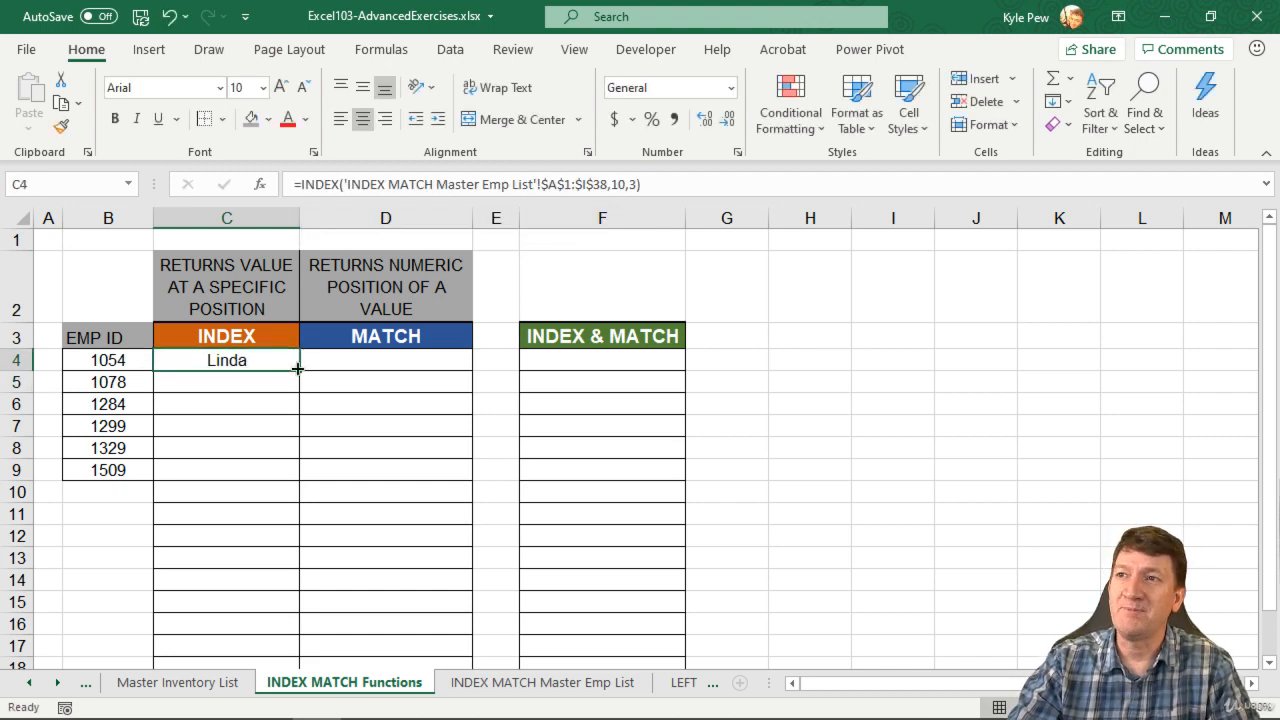
drag(297, 368, 297, 383)
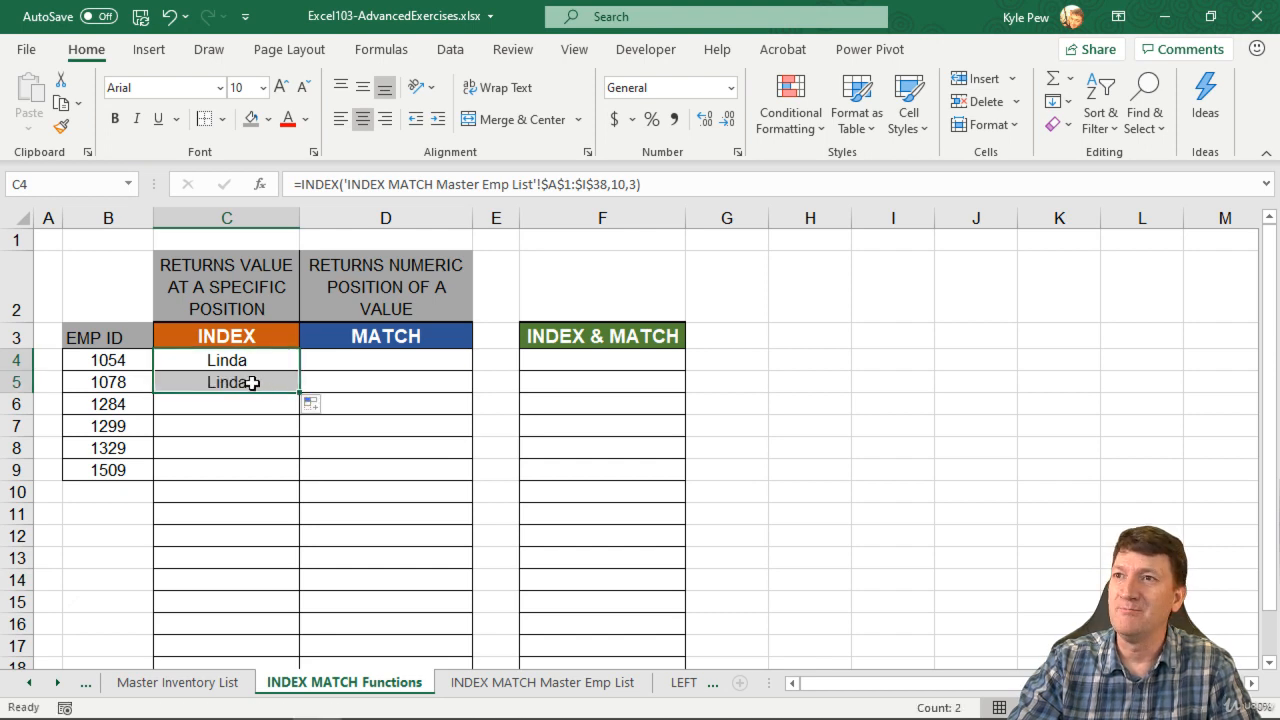
Change the INDEX formula in cell C5 to use row number 4 and column number 4.
click(252, 383)
click(622, 184)
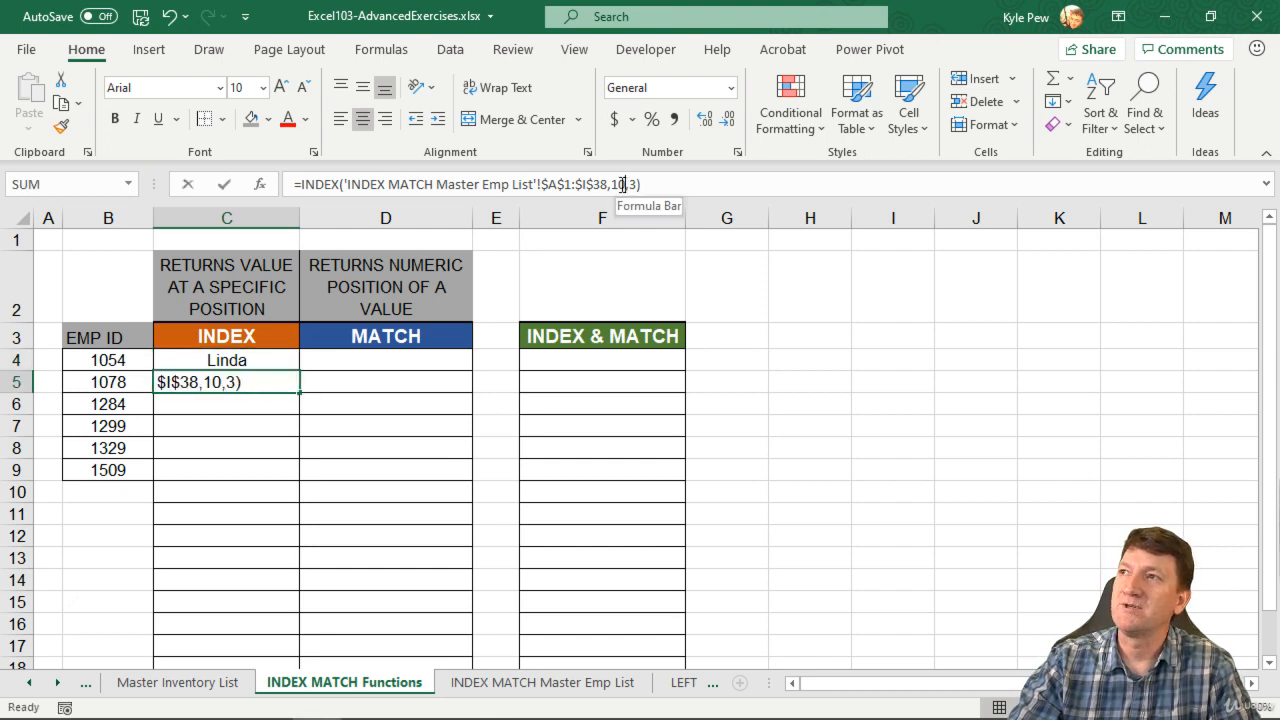
double_click(617, 184)
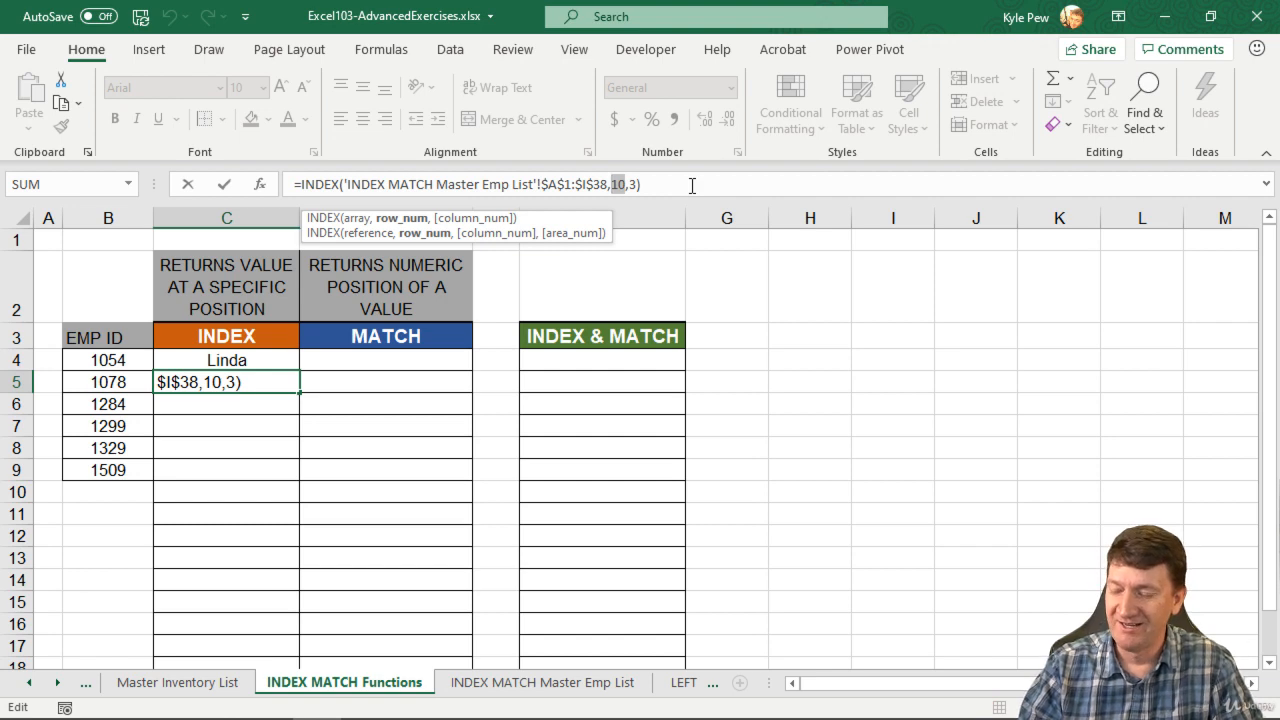
text(4)
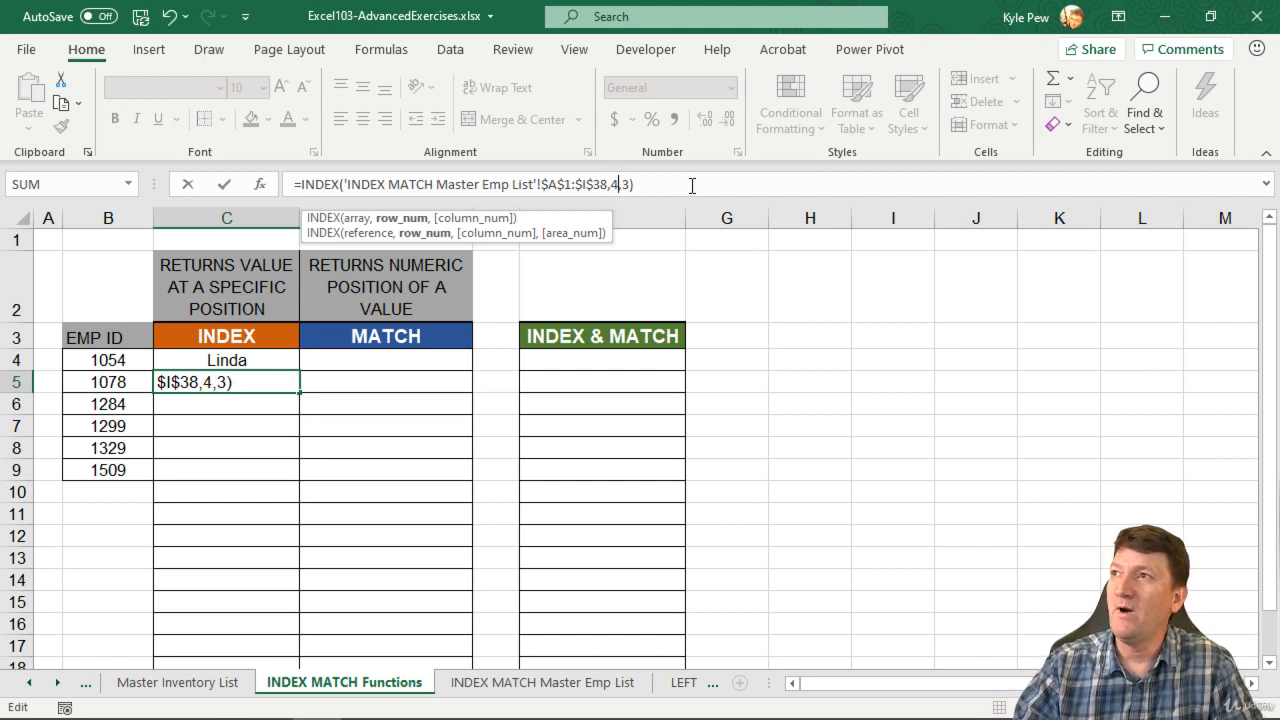
double_click(626, 185)
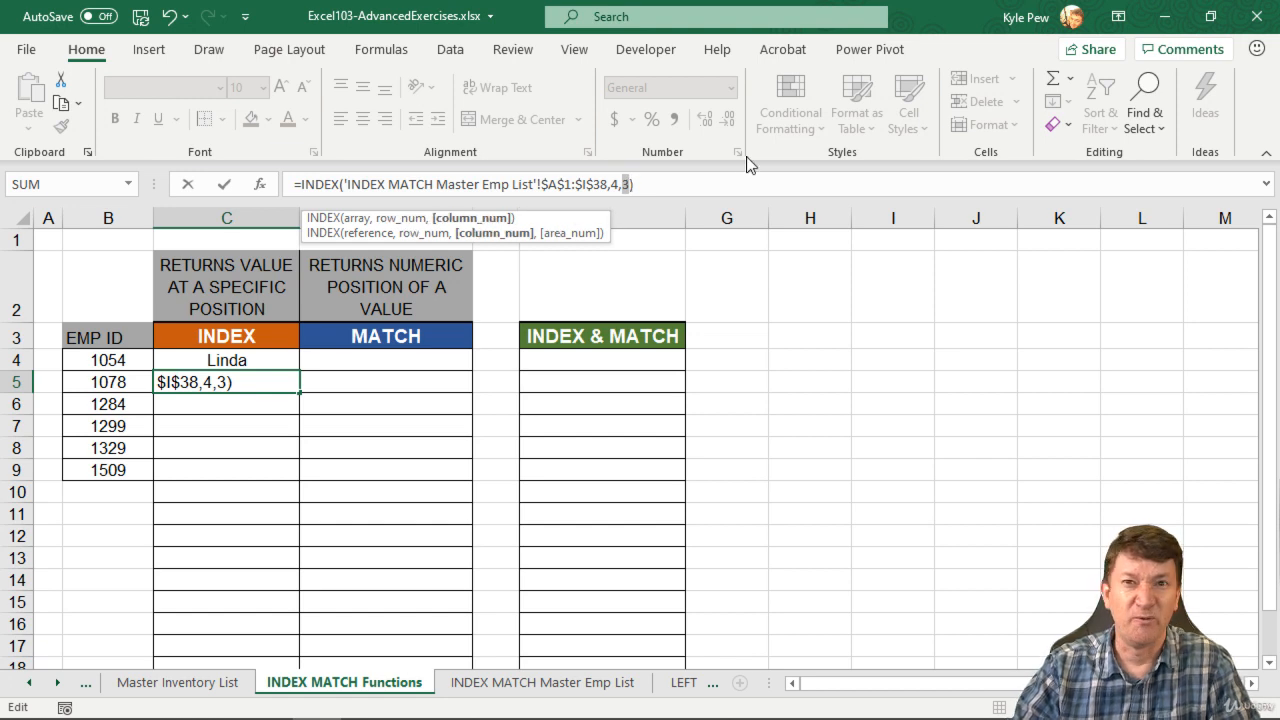
text(4)
key(Return)
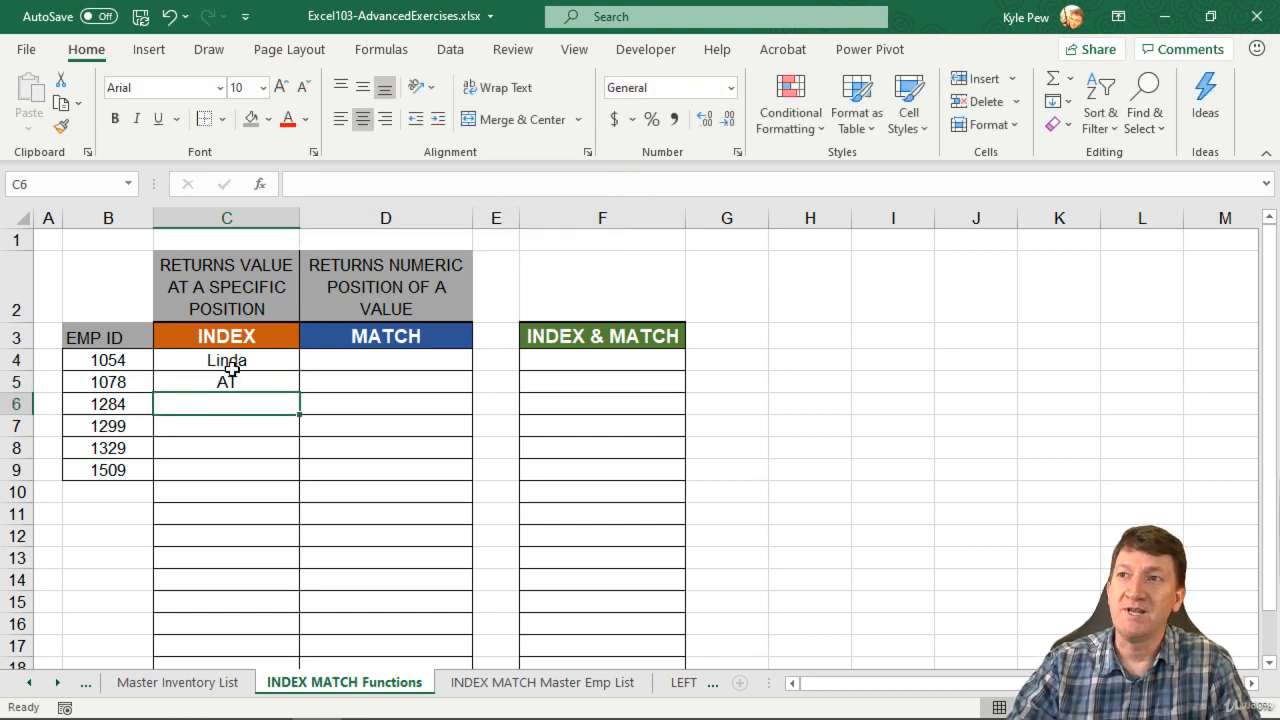
Check the employee ID and Dept value in row 4 of the INDEX MATCH Master Emp List sheet against the C5 result.
click(505, 688)
scroll(326, 333, up, 2)
scroll(326, 333, up, 5)
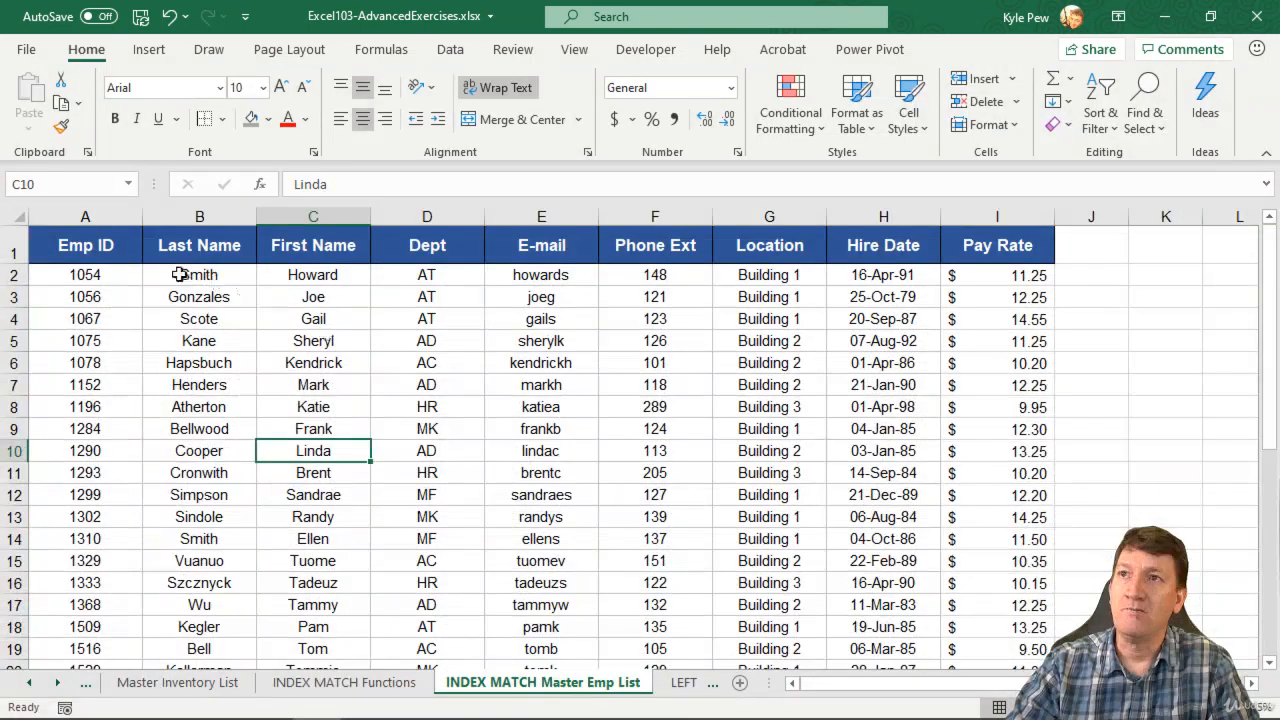
click(71, 319)
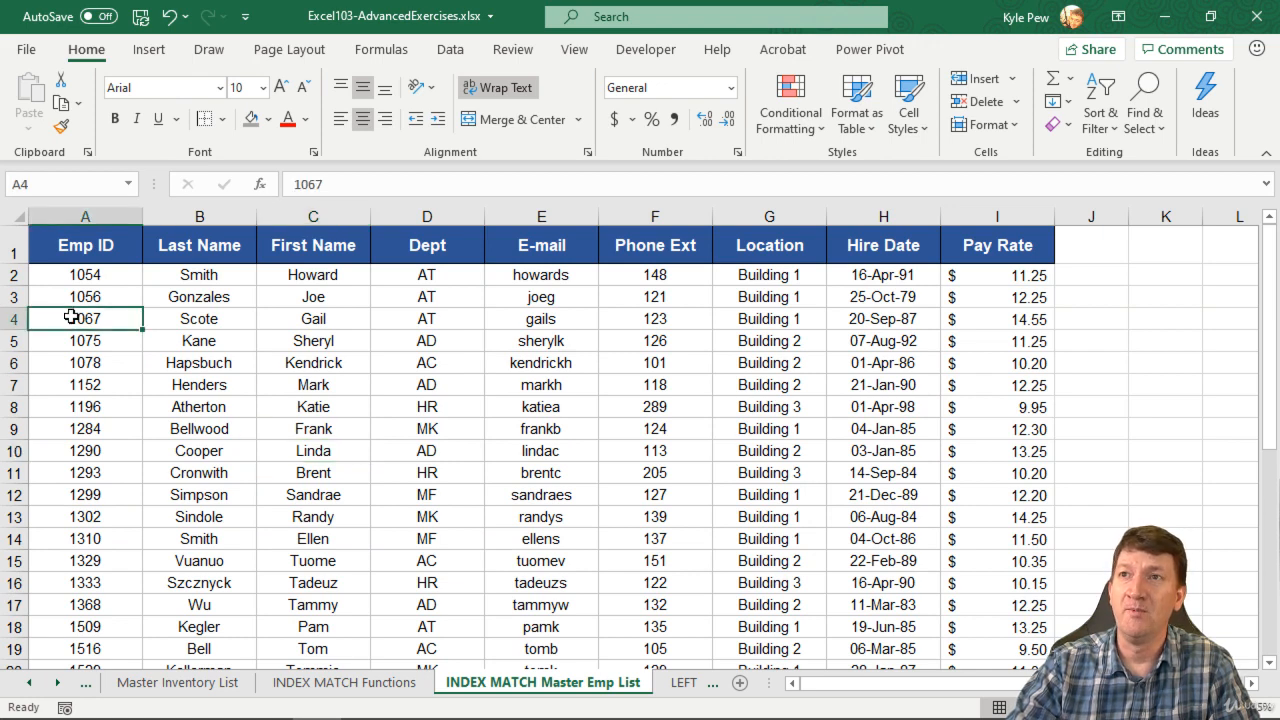
click(408, 318)
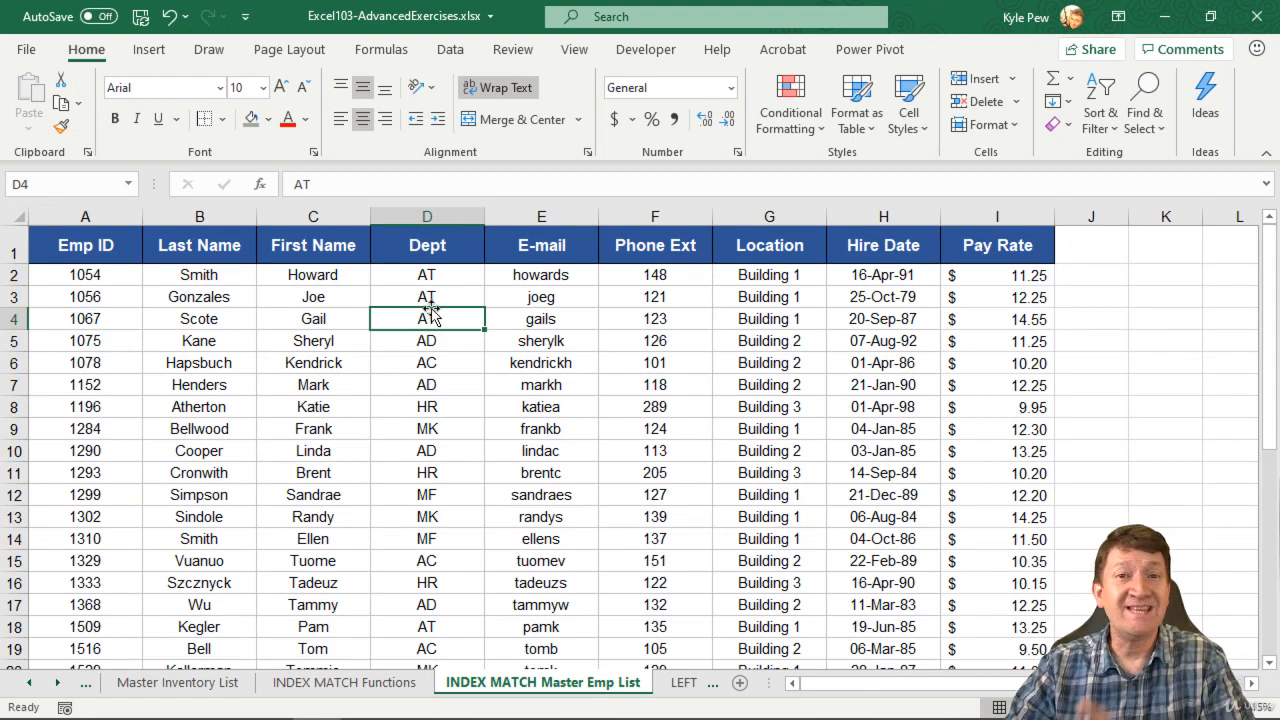
Return to the INDEX MATCH Functions sheet and open the INDEX formula in cell C4 for editing.
click(343, 682)
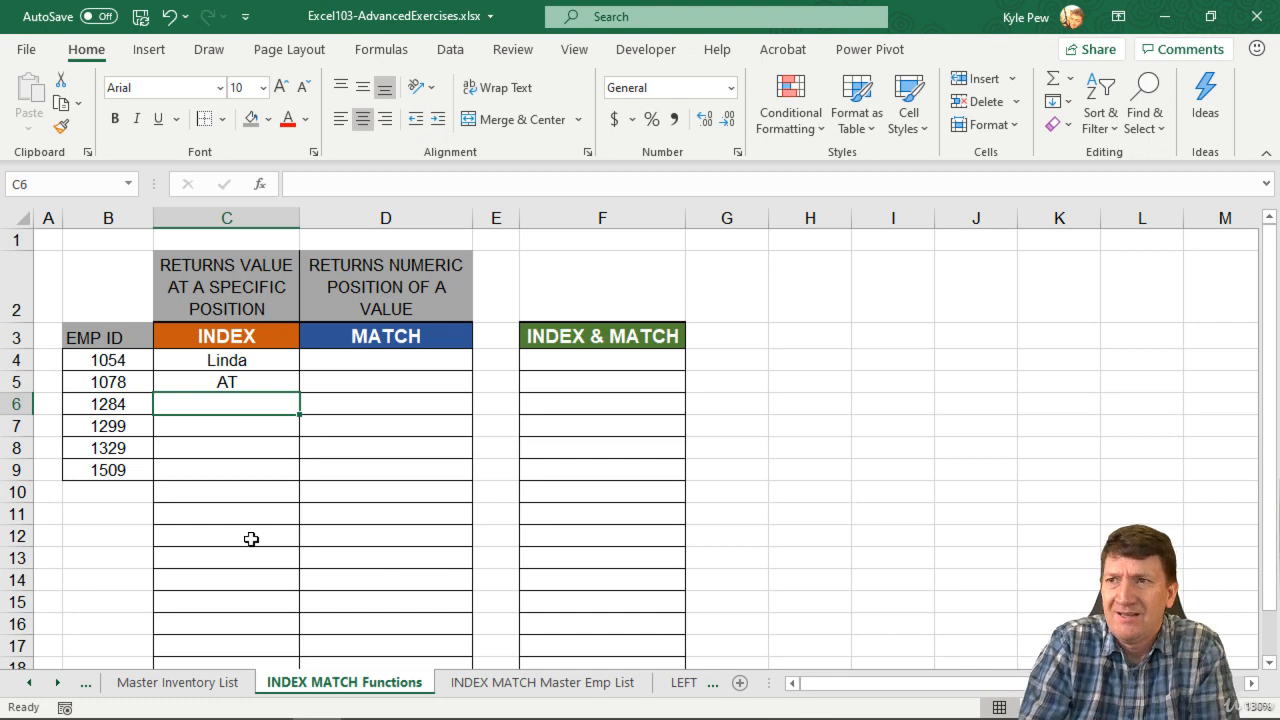
double_click(259, 361)
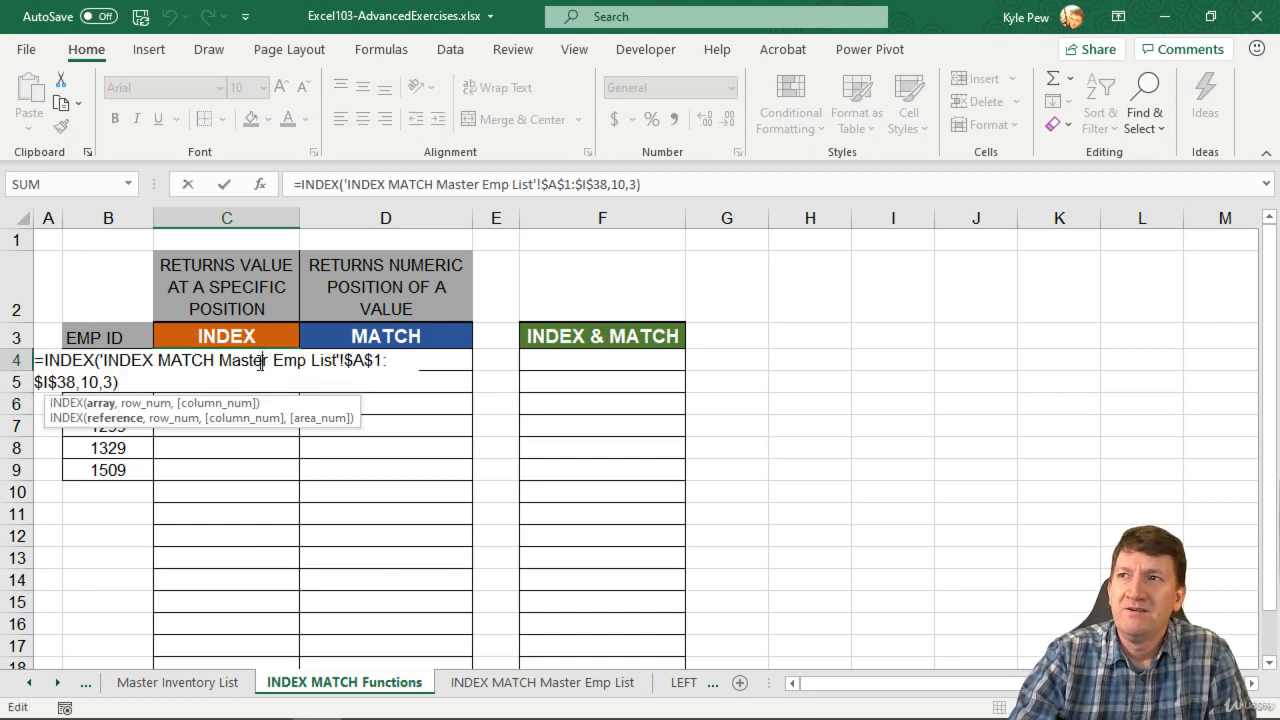